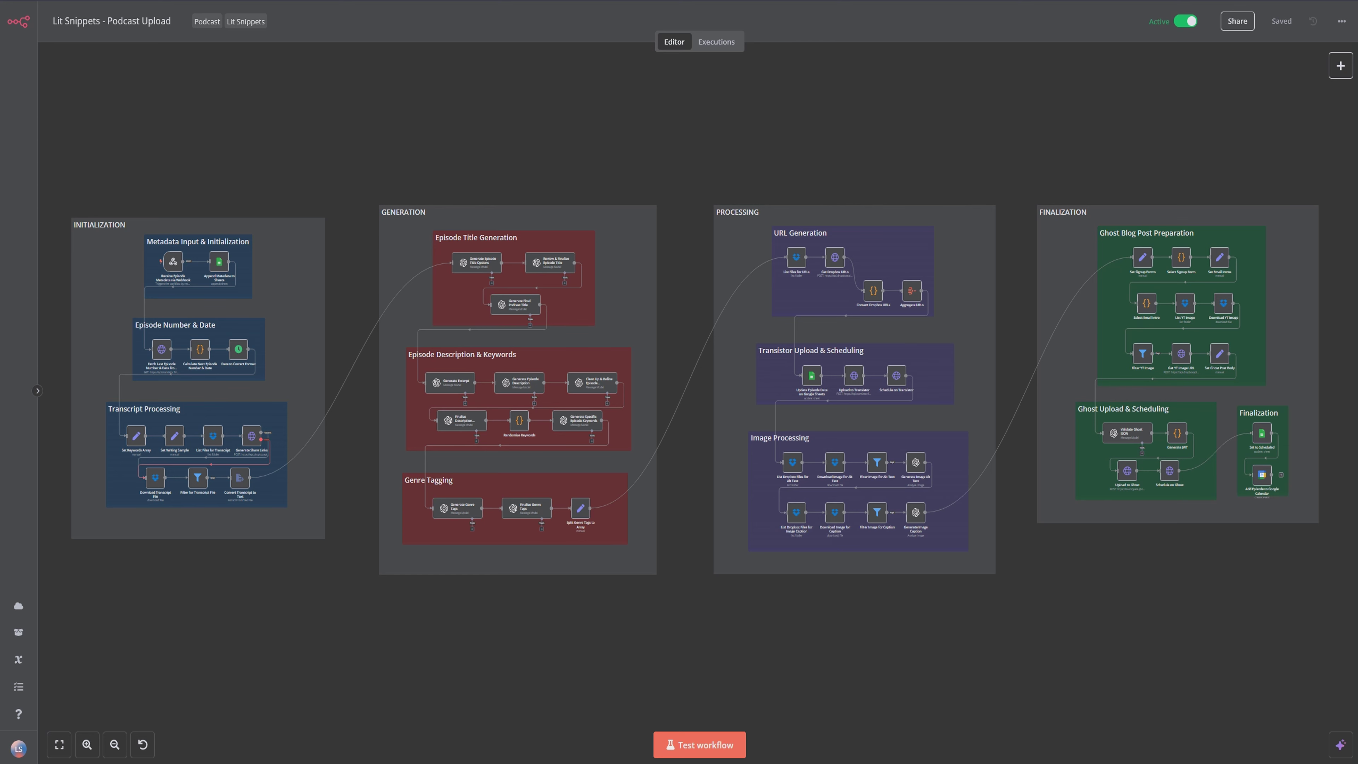
Examine the Initialization section from Metadata Input & Initialization through Episode Number & Date to Transcript Processing.
scroll(694, 390, "left", 5)
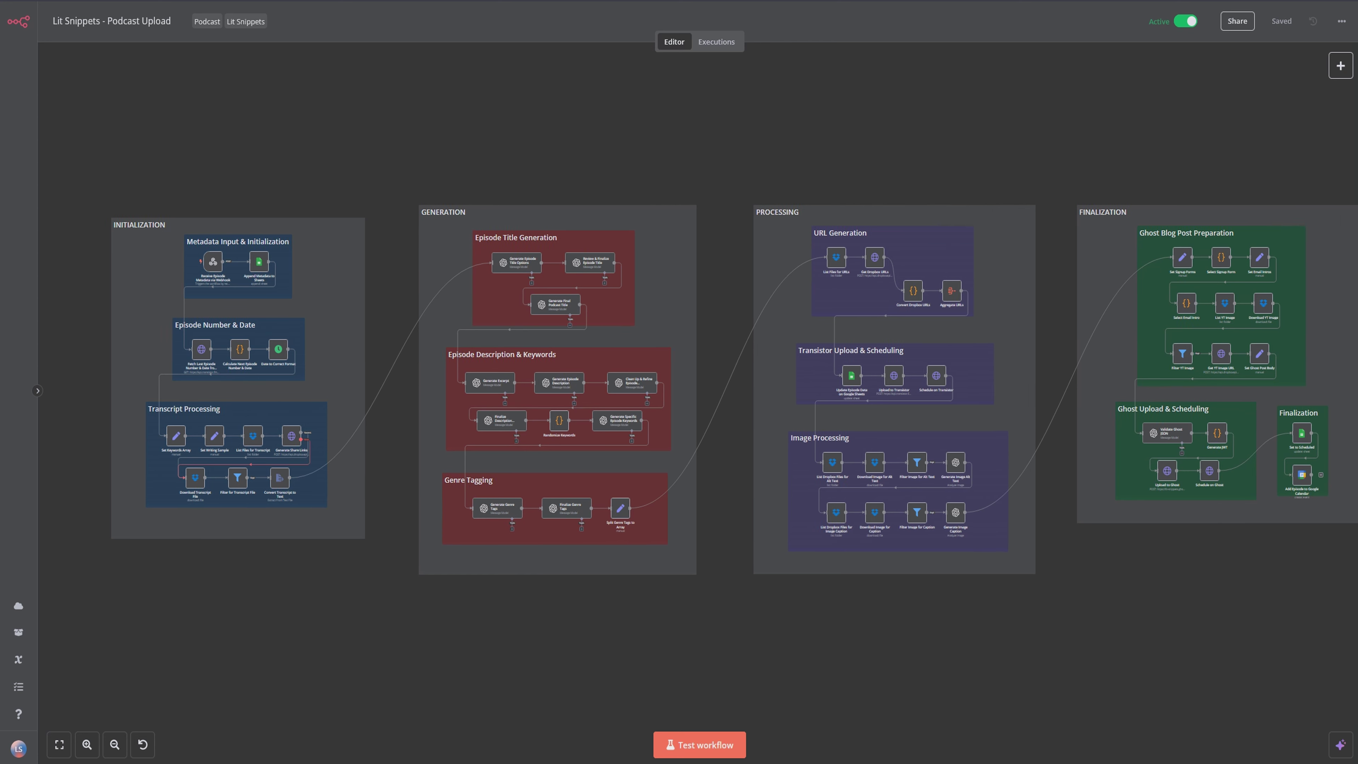
scroll(695, 390, "left", 1)
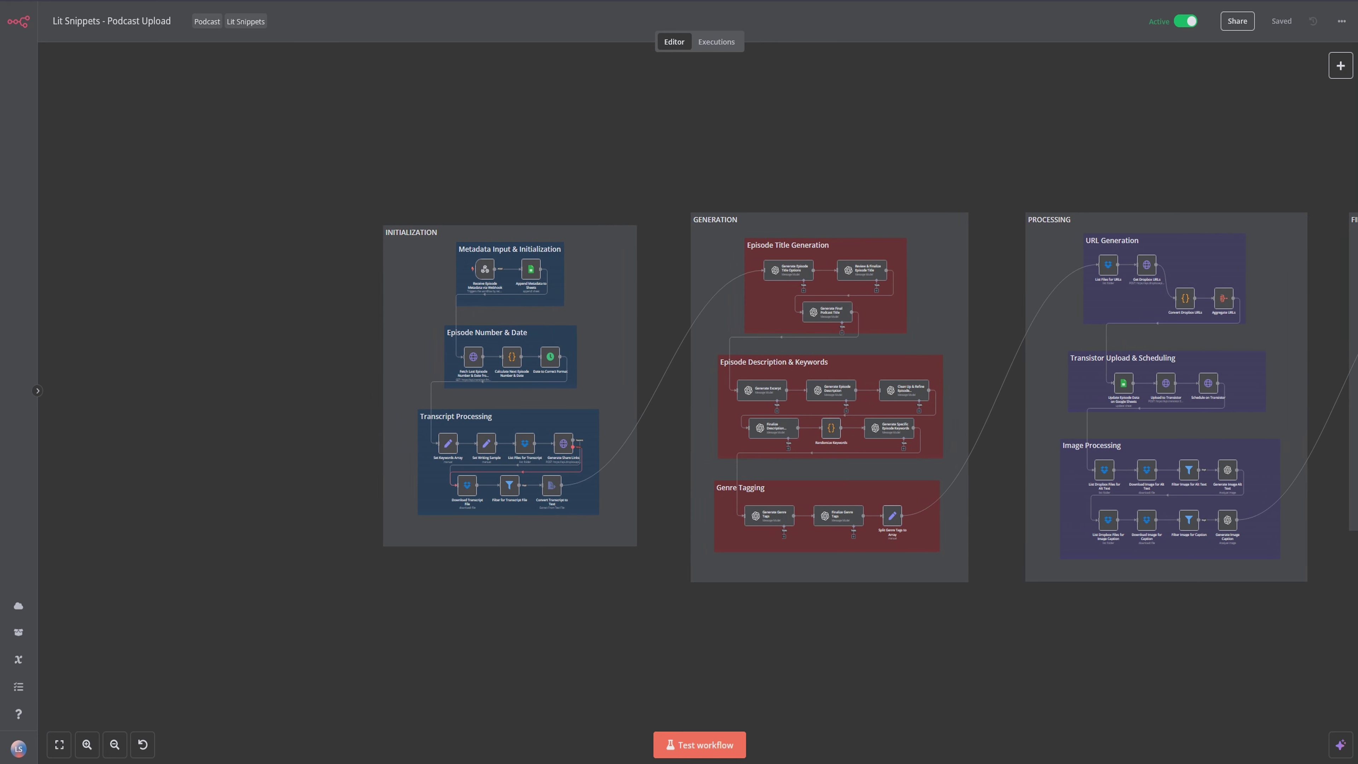
scroll(695, 390, "left", 3)
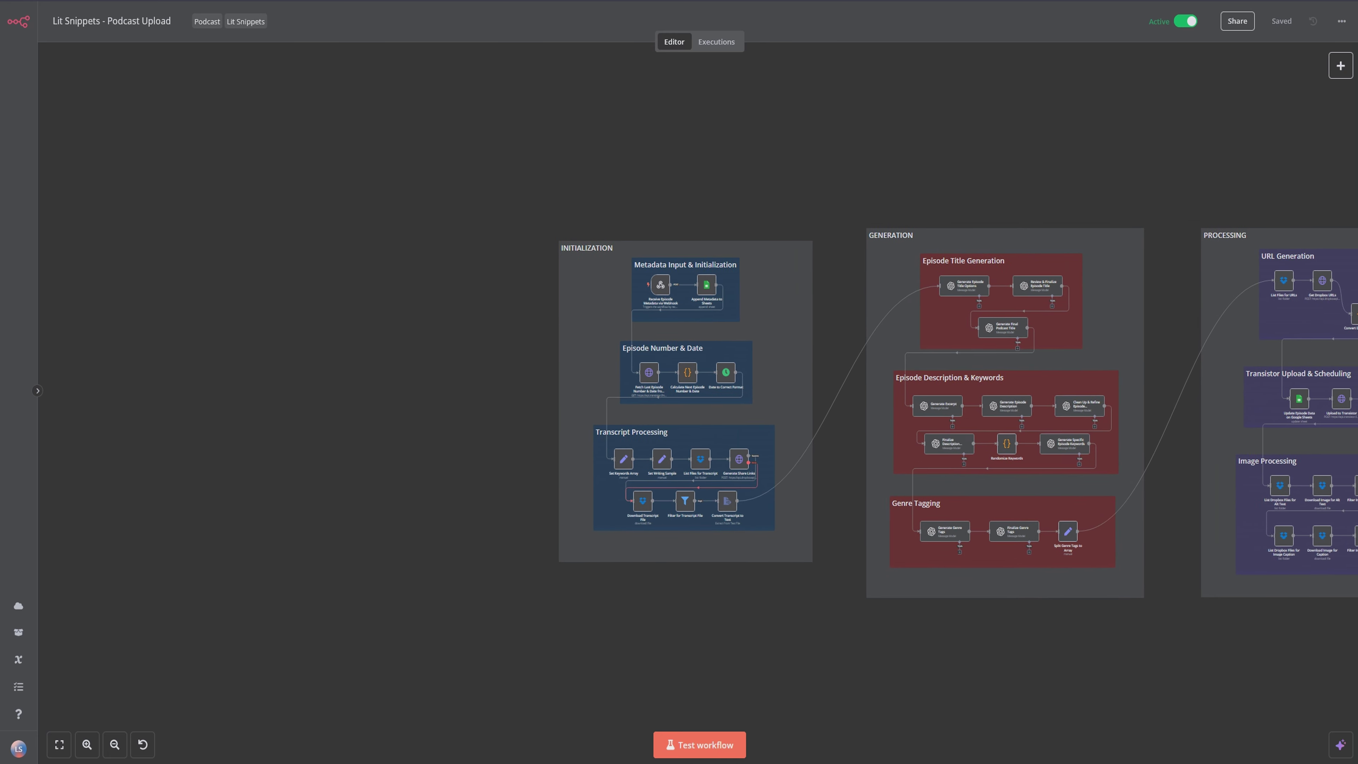
scroll(854, 623, "up", 5)
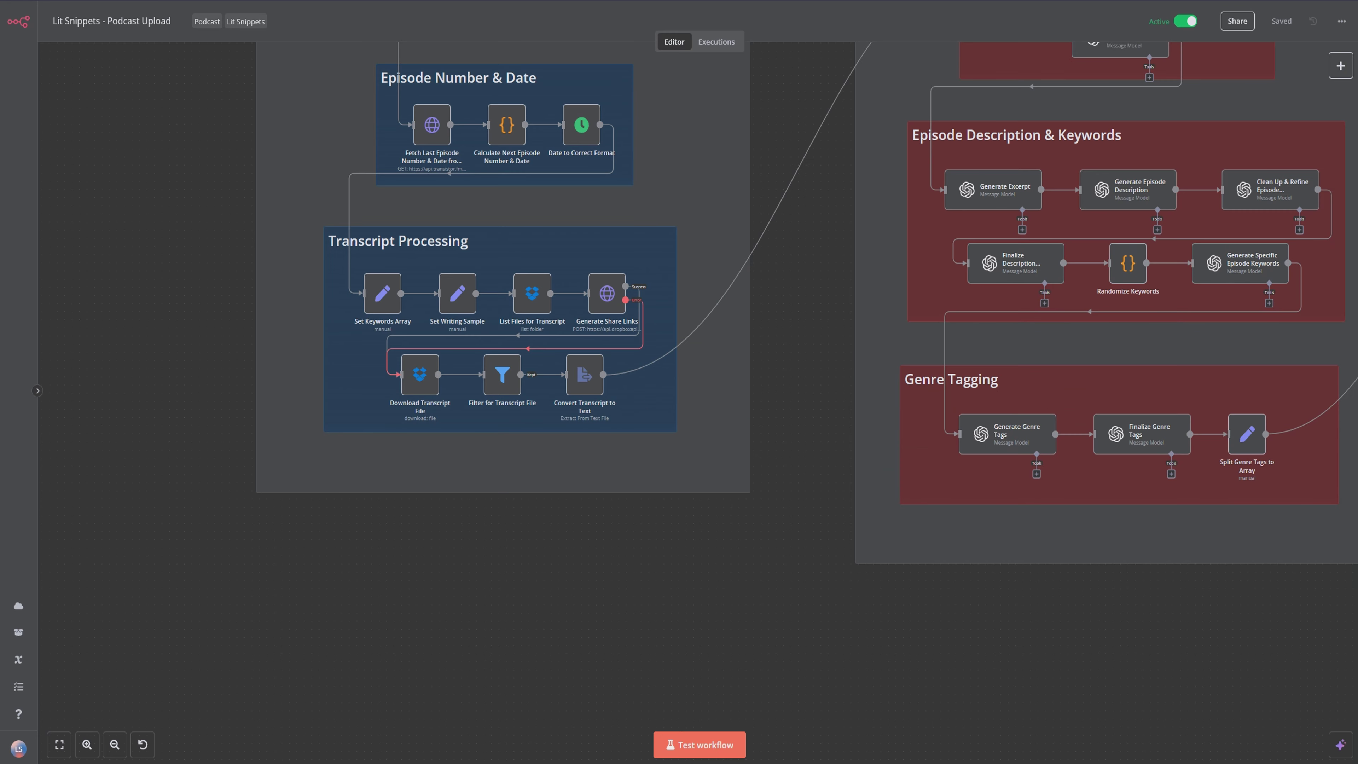
scroll(853, 624, "up", 4)
scroll(695, 390, "up", 1)
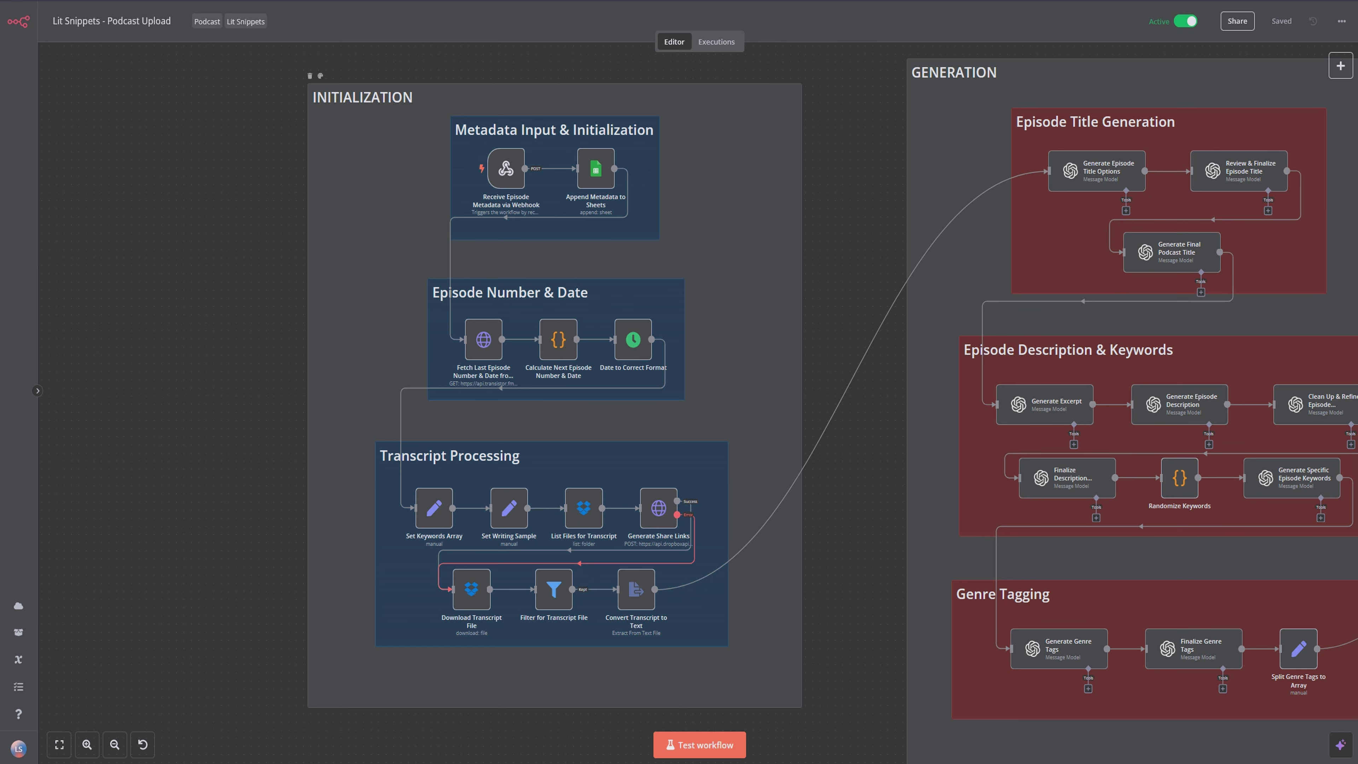
mouse_move(506, 168)
scroll(833, 404, "up", 1)
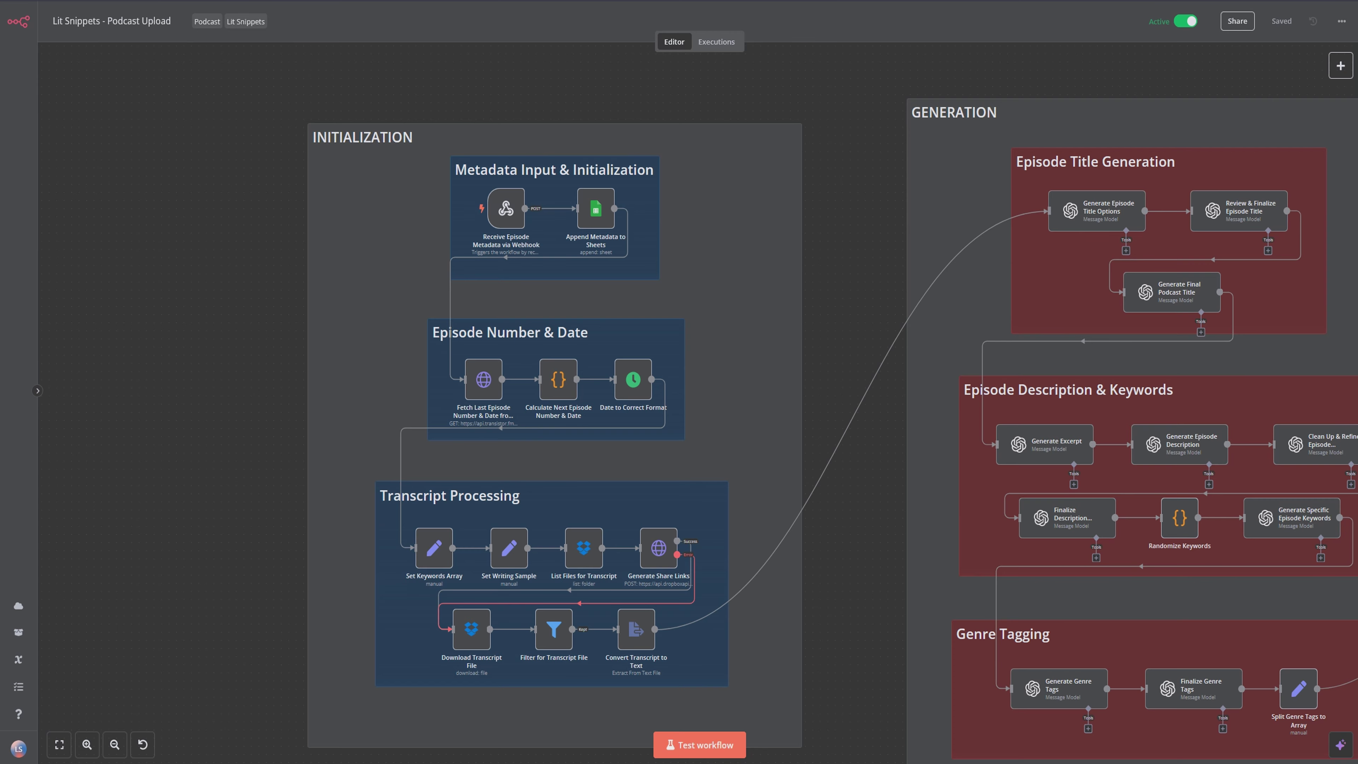
scroll(628, 229, "up", 5)
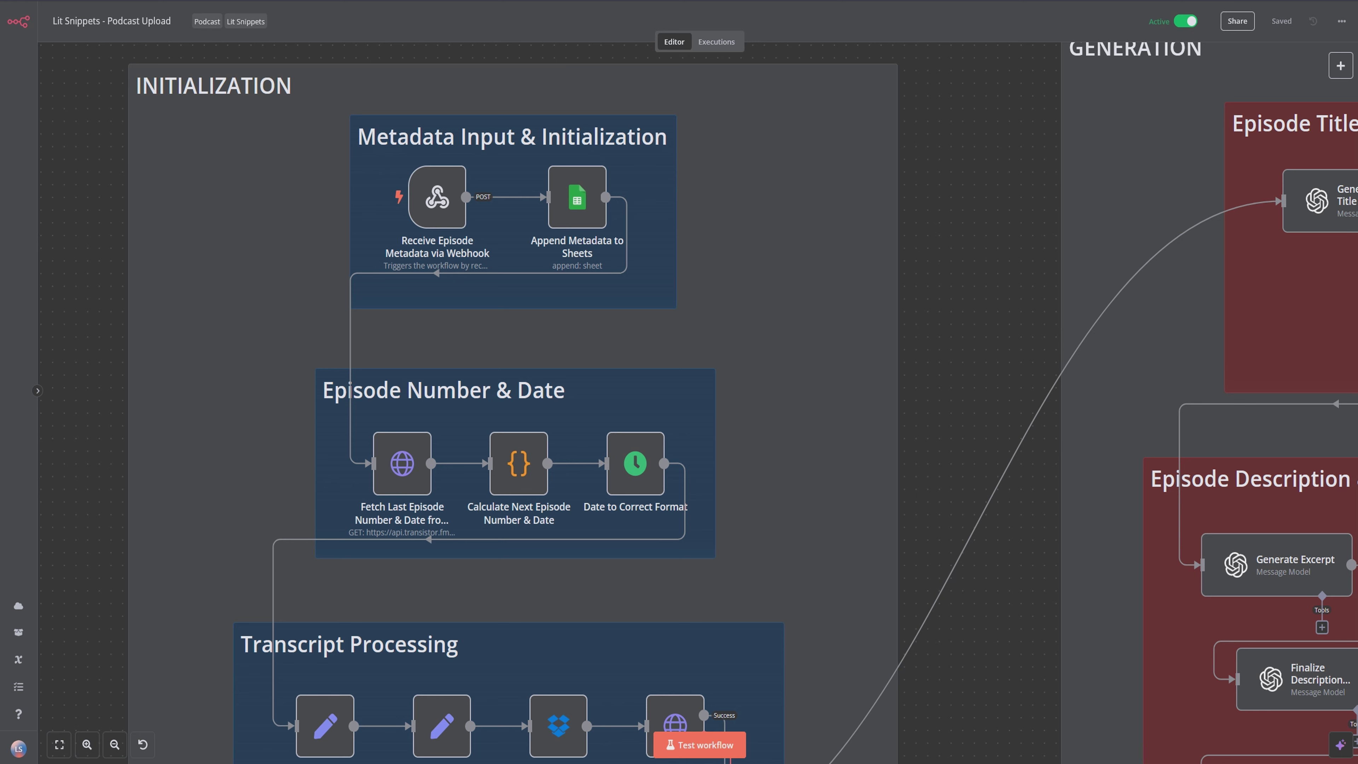
mouse_move(436, 197)
scroll(577, 198, "down", 5)
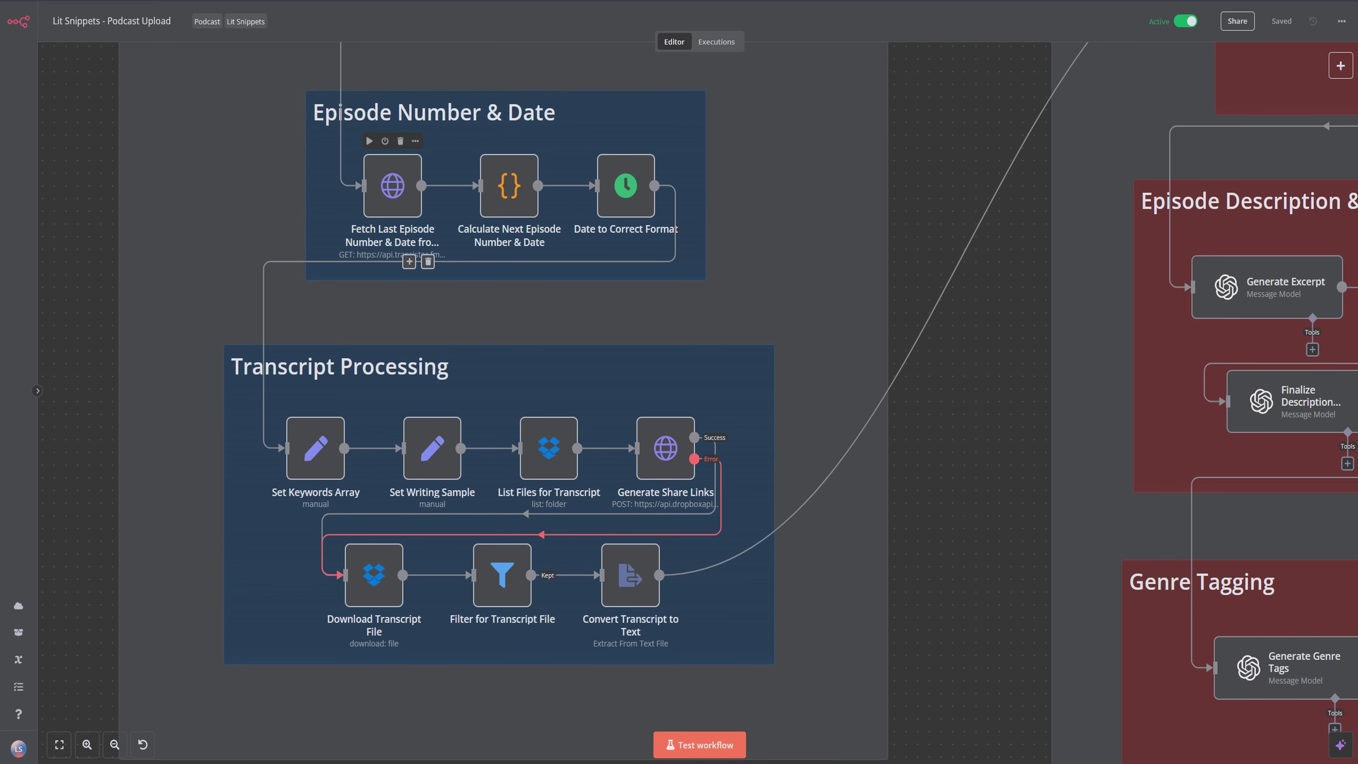
Review the request parameters and documentation of the Fetch Last Episode Number & Date from Transistor node.
double_click(393, 185)
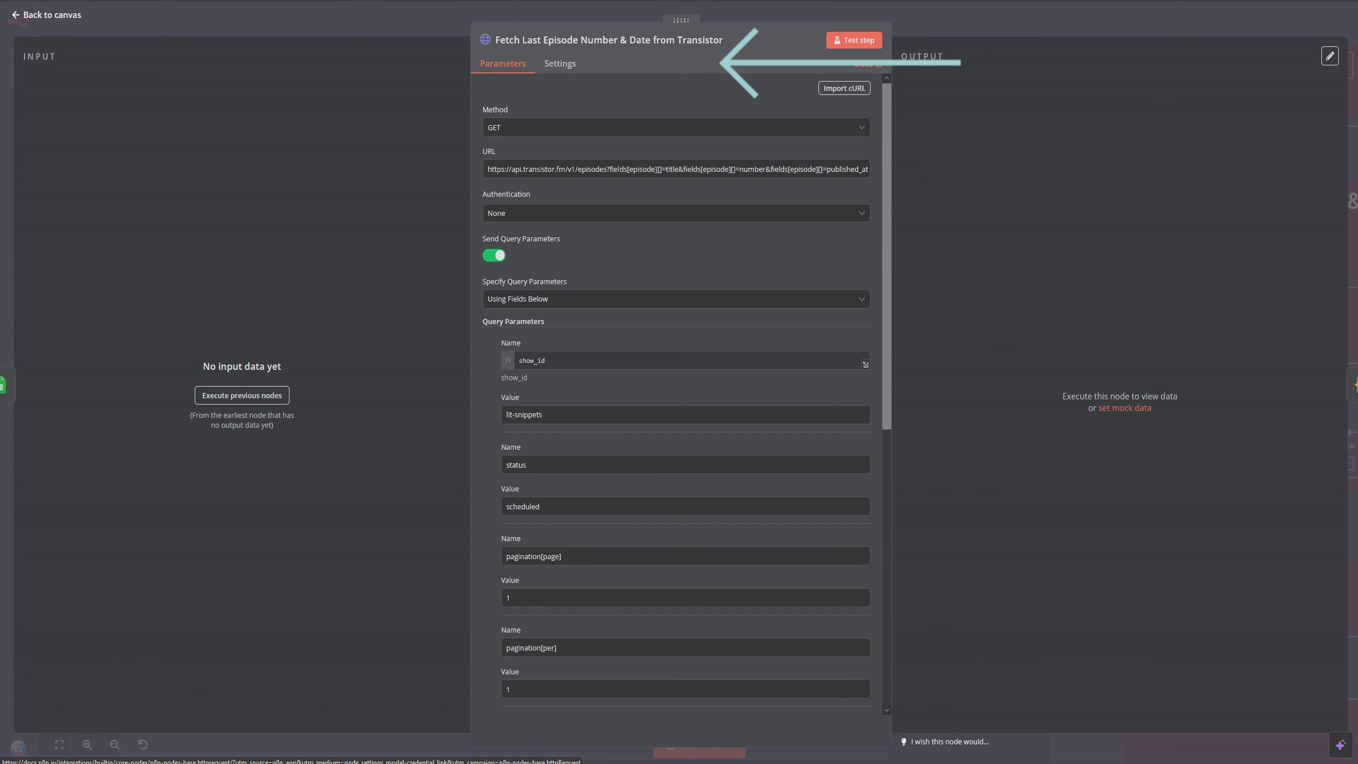
left_click(865, 63)
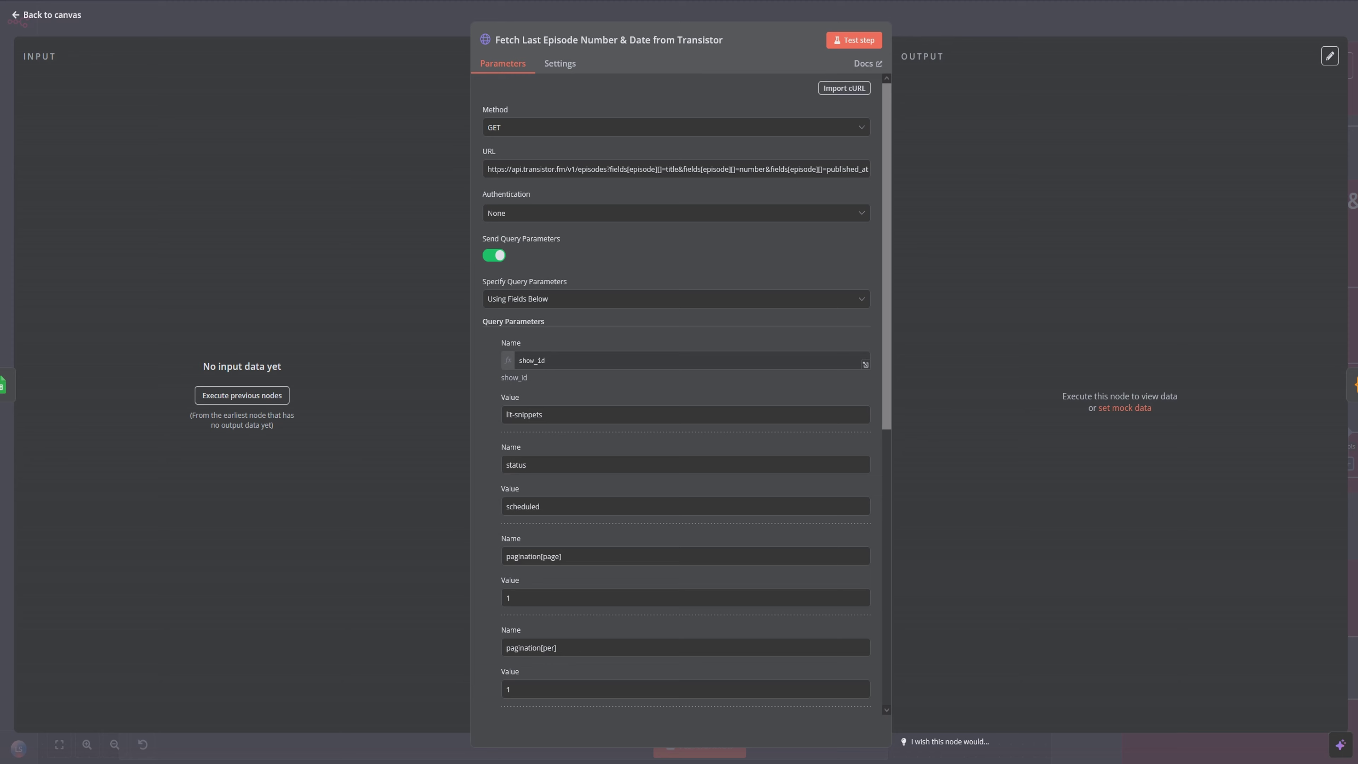
key("Escape")
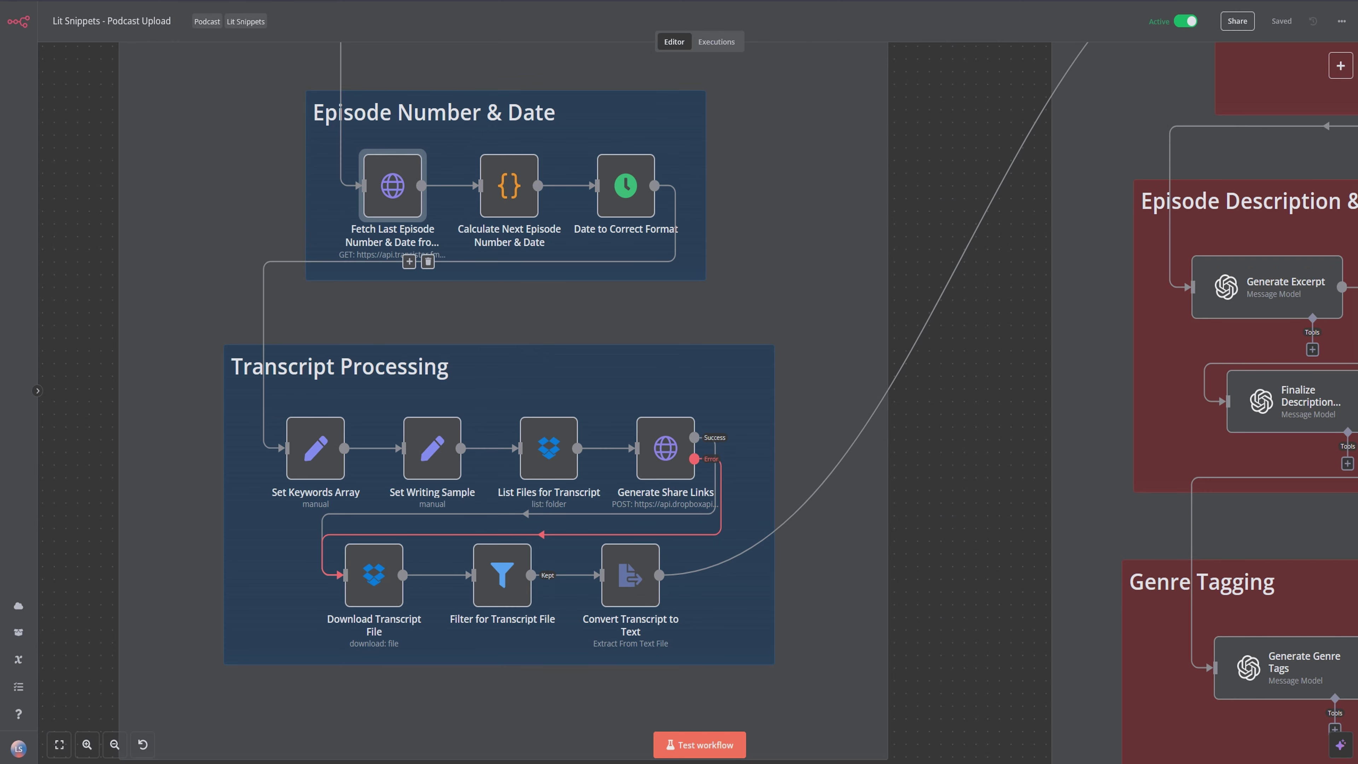
Load a past execution's data into the workflow editor.
left_click_drag(419, 261, 423, 216)
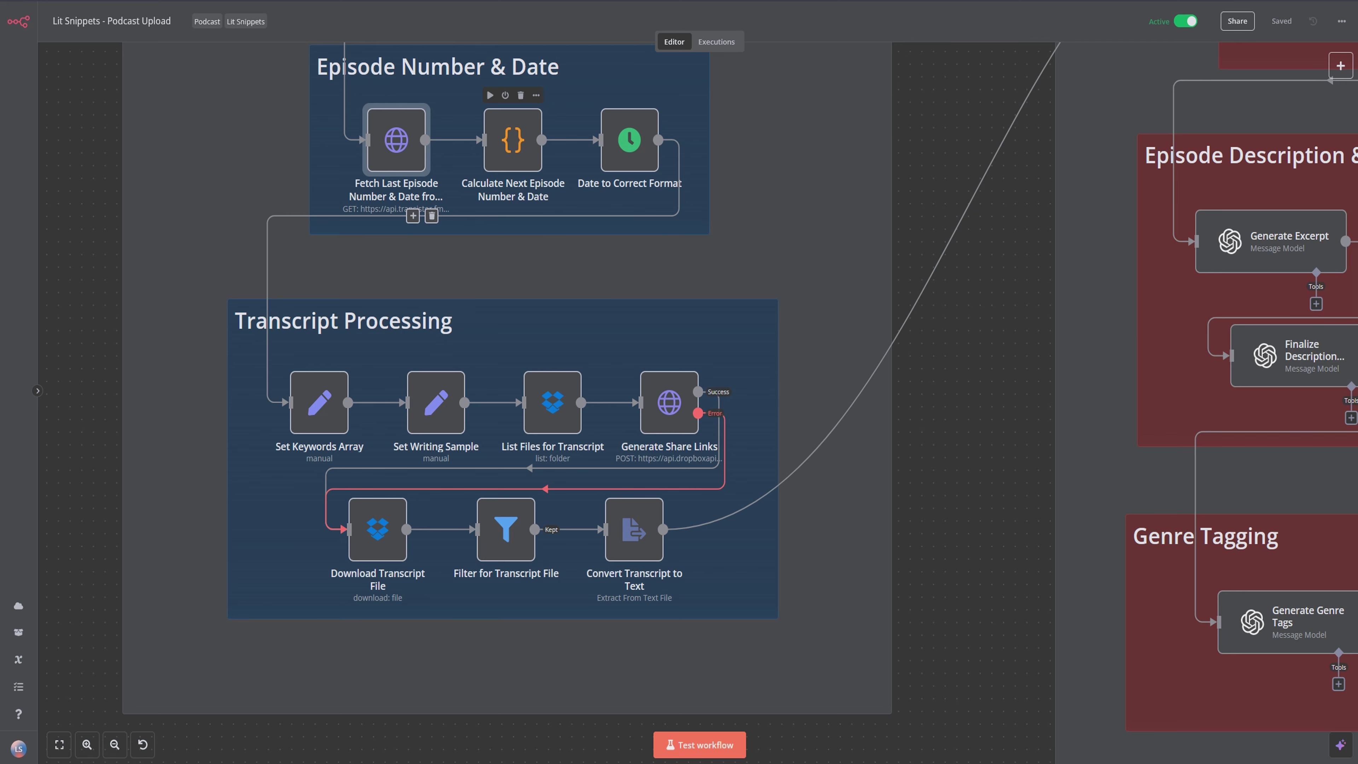
left_click(717, 41)
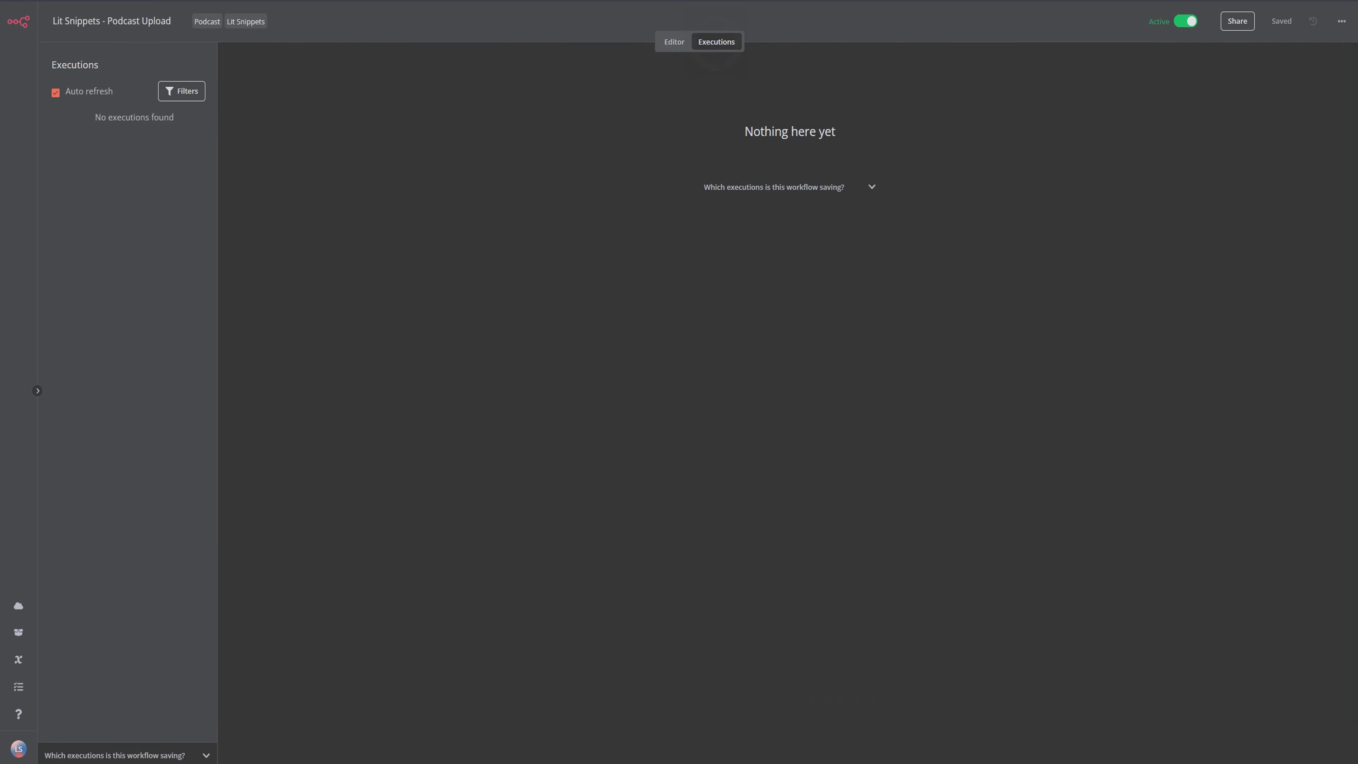
left_click(95, 409)
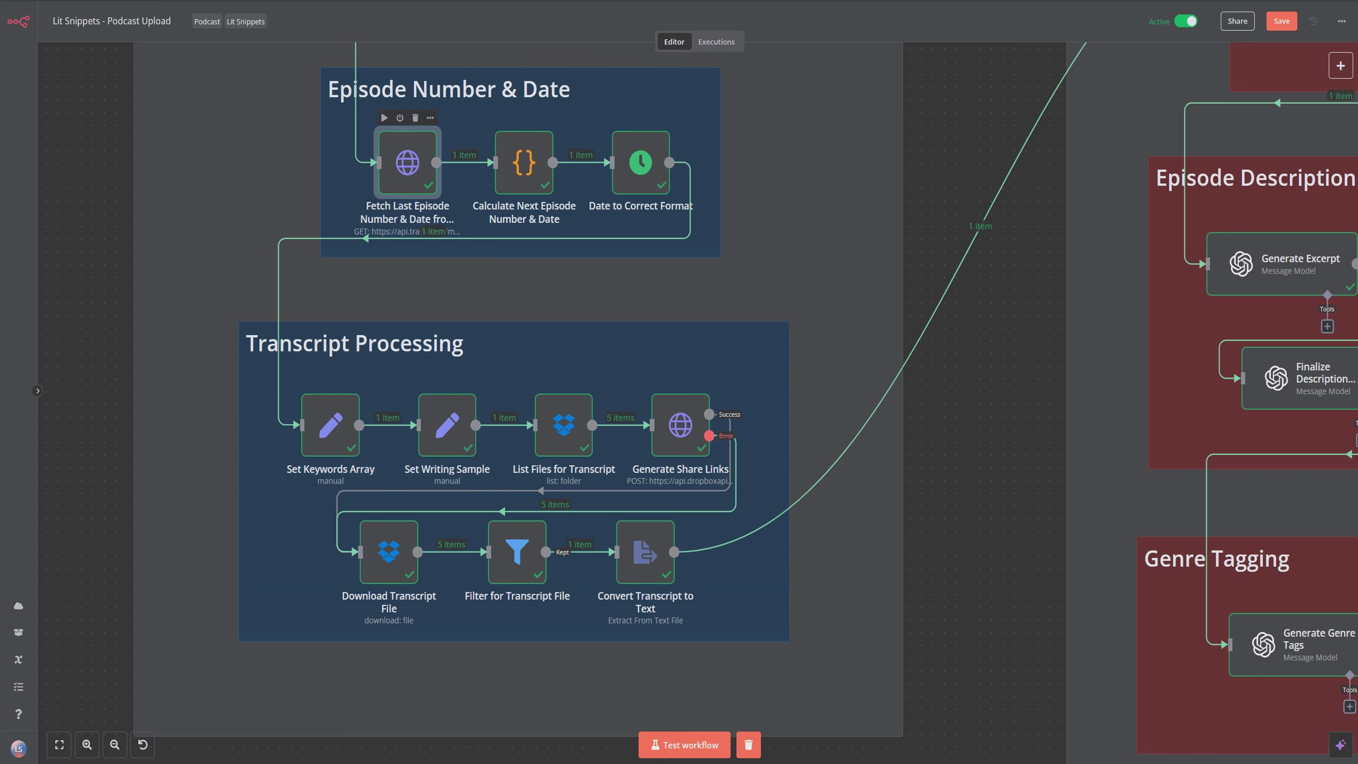
Inspect the data and settings of the Fetch Last Episode Number & Date and Calculate Next Episode Number & Date nodes.
double_click(402, 160)
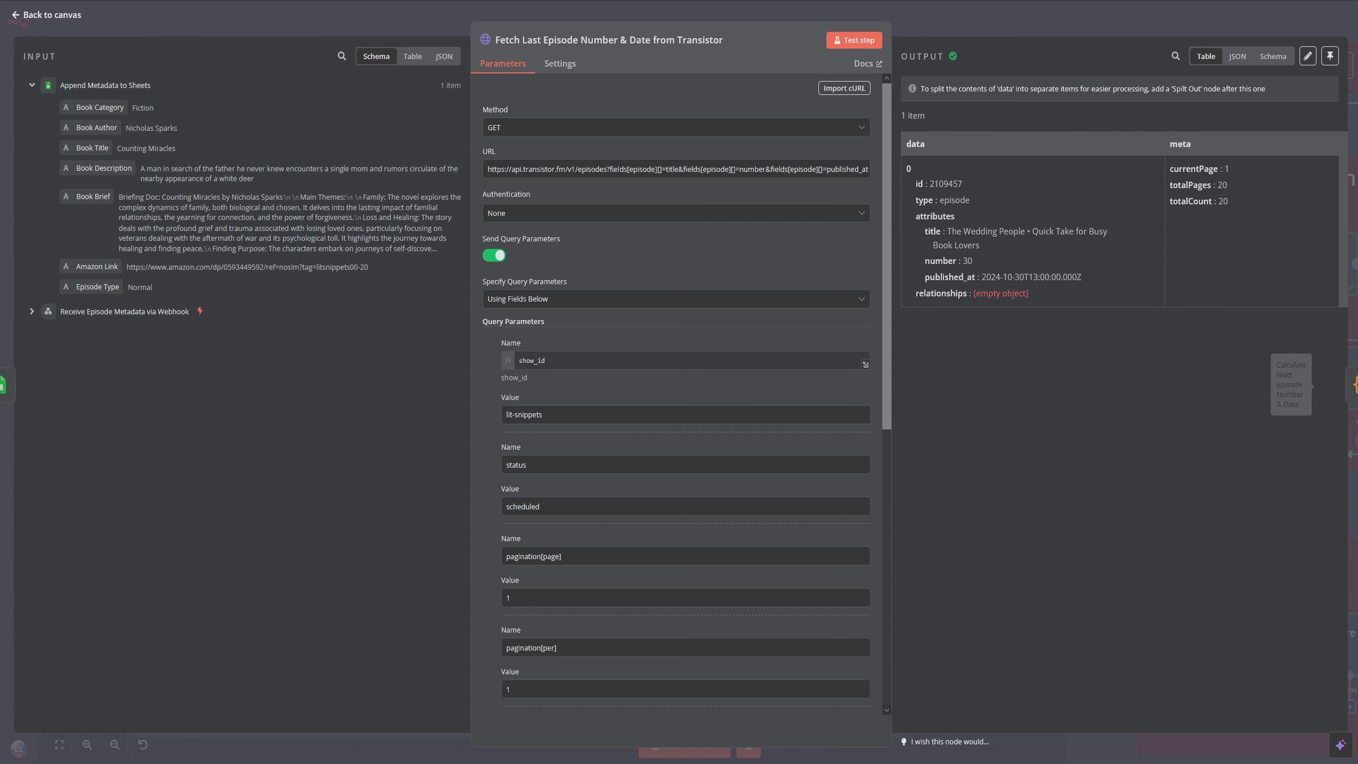
left_click(1351, 384)
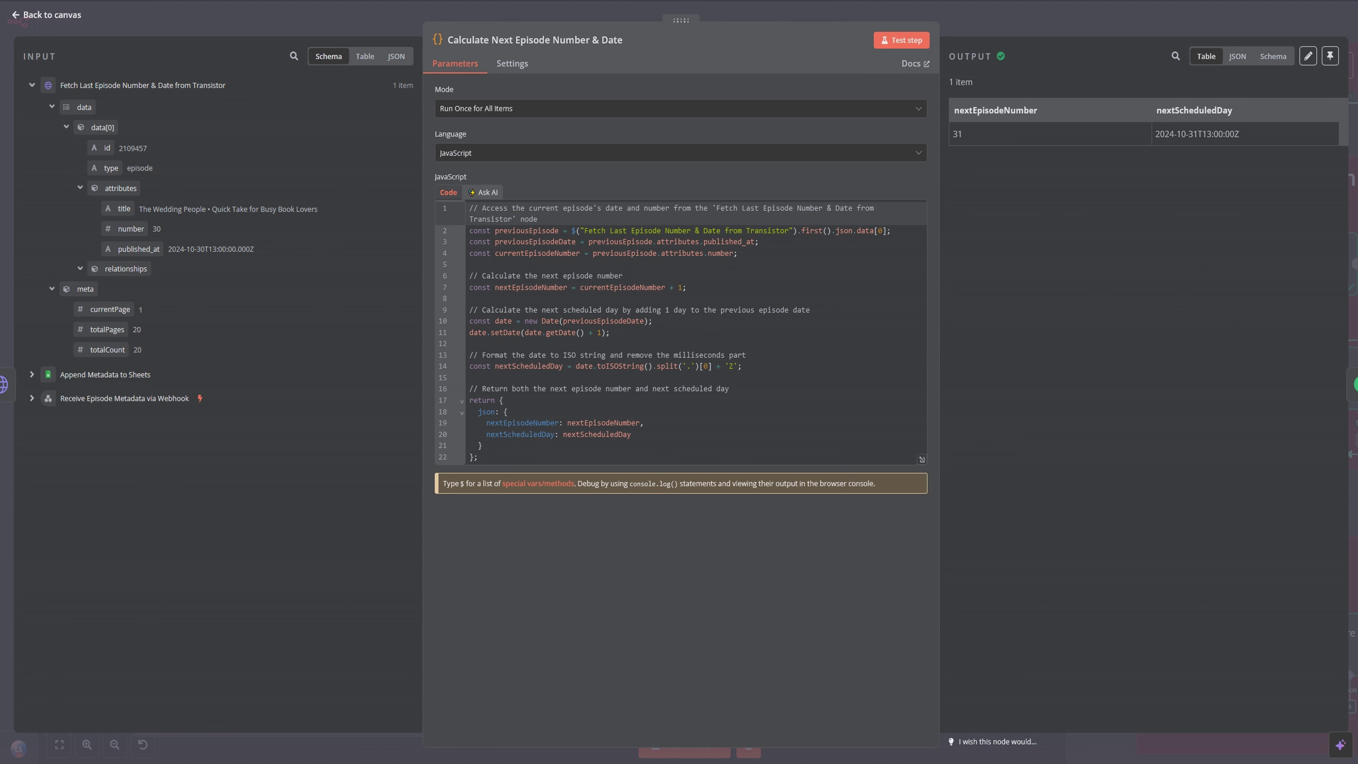
mouse_move(472, 176)
Replace item with first() in the Date expression of the Date to Correct Format node and return to the canvas.
left_click(1352, 384)
left_click(794, 179)
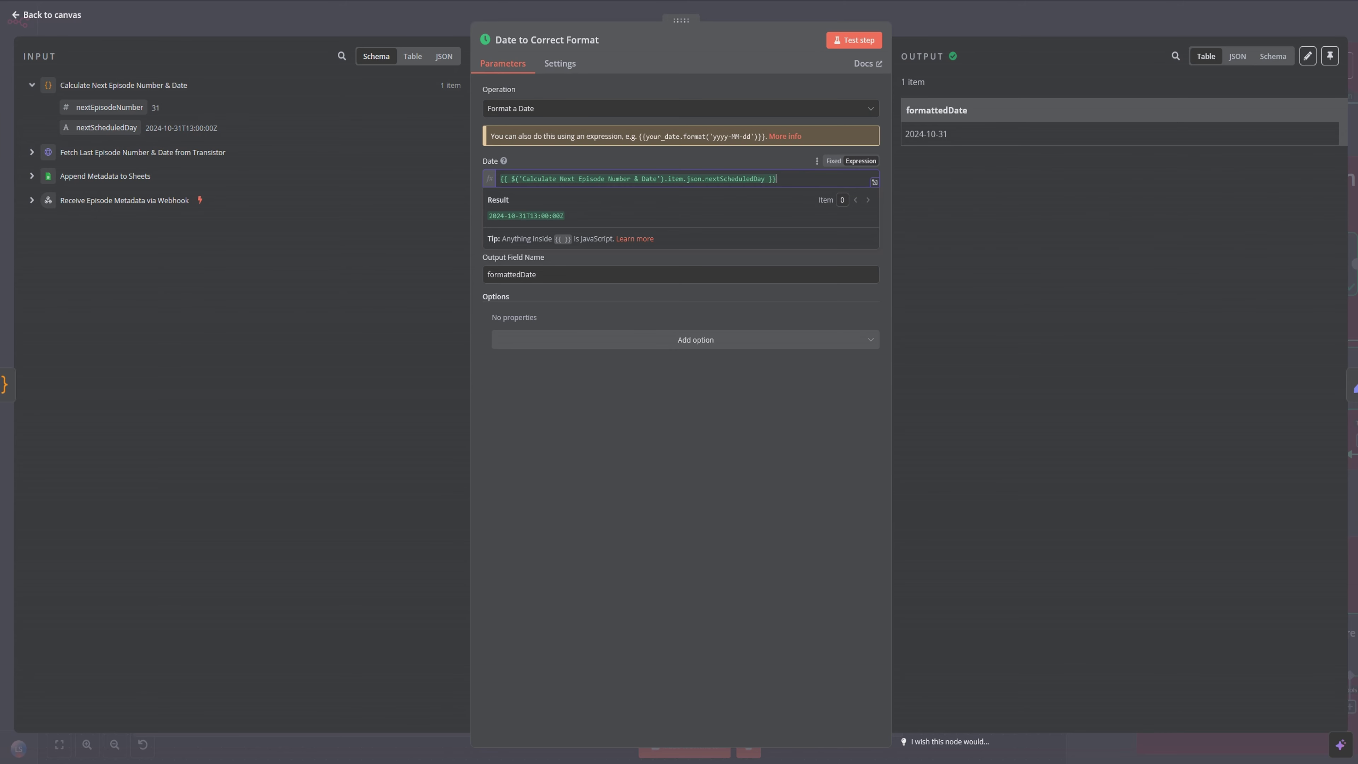
left_click(682, 180)
double_click(679, 179)
mouse_move(678, 180)
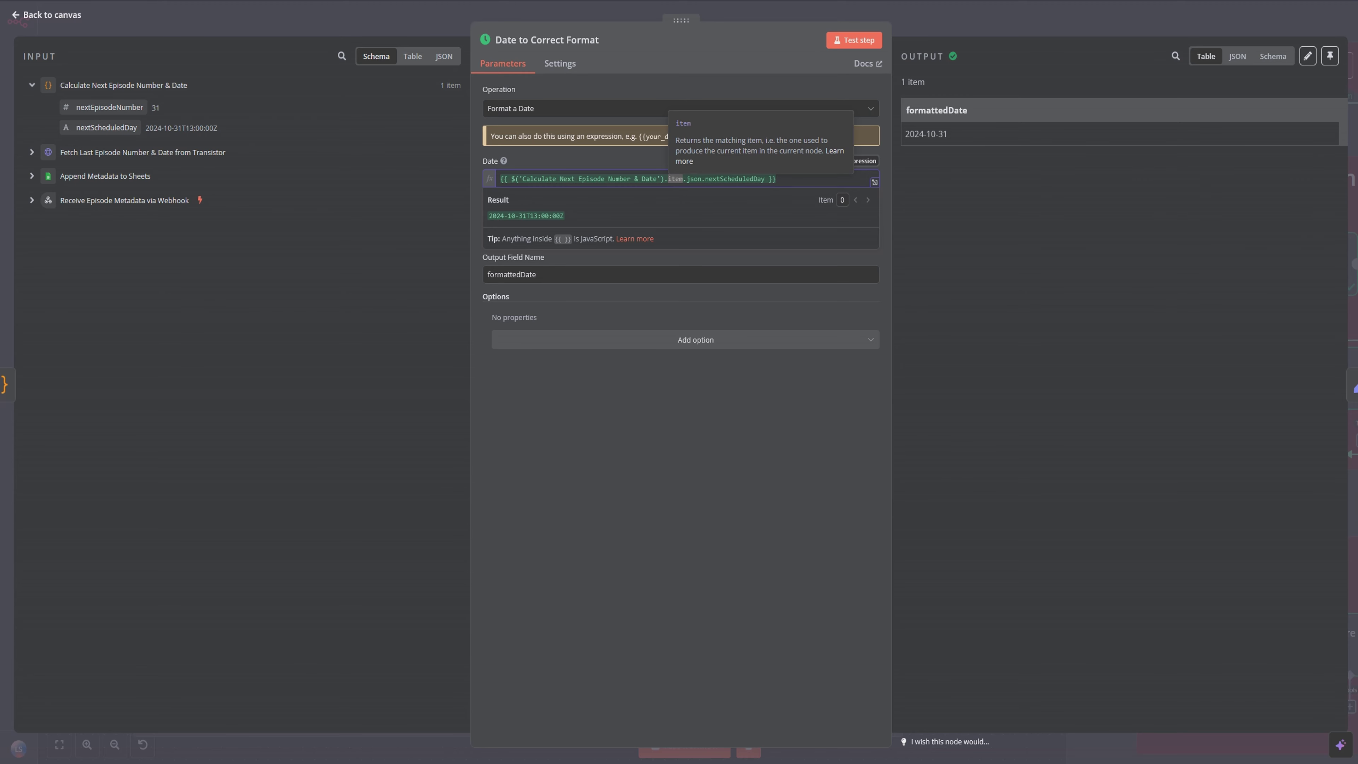
left_click(792, 180)
double_click(675, 178)
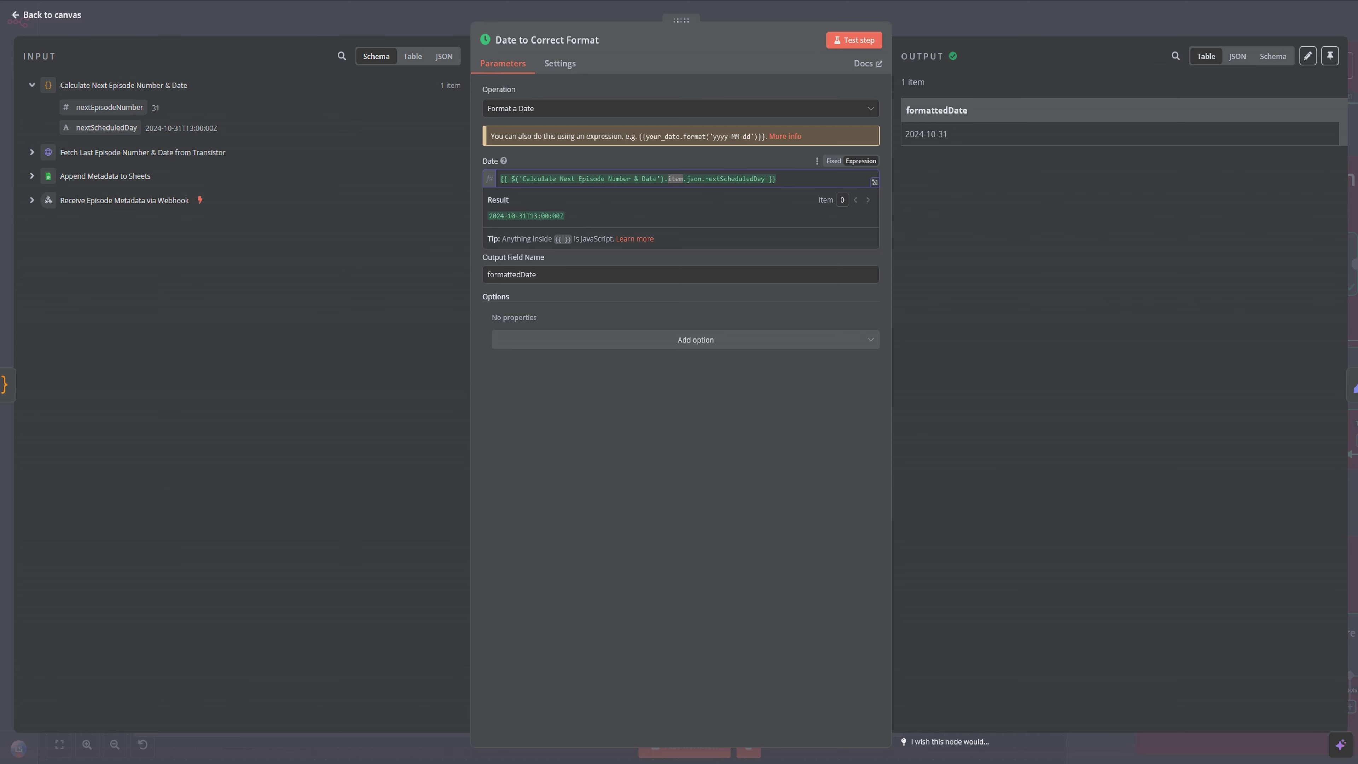
type("f")
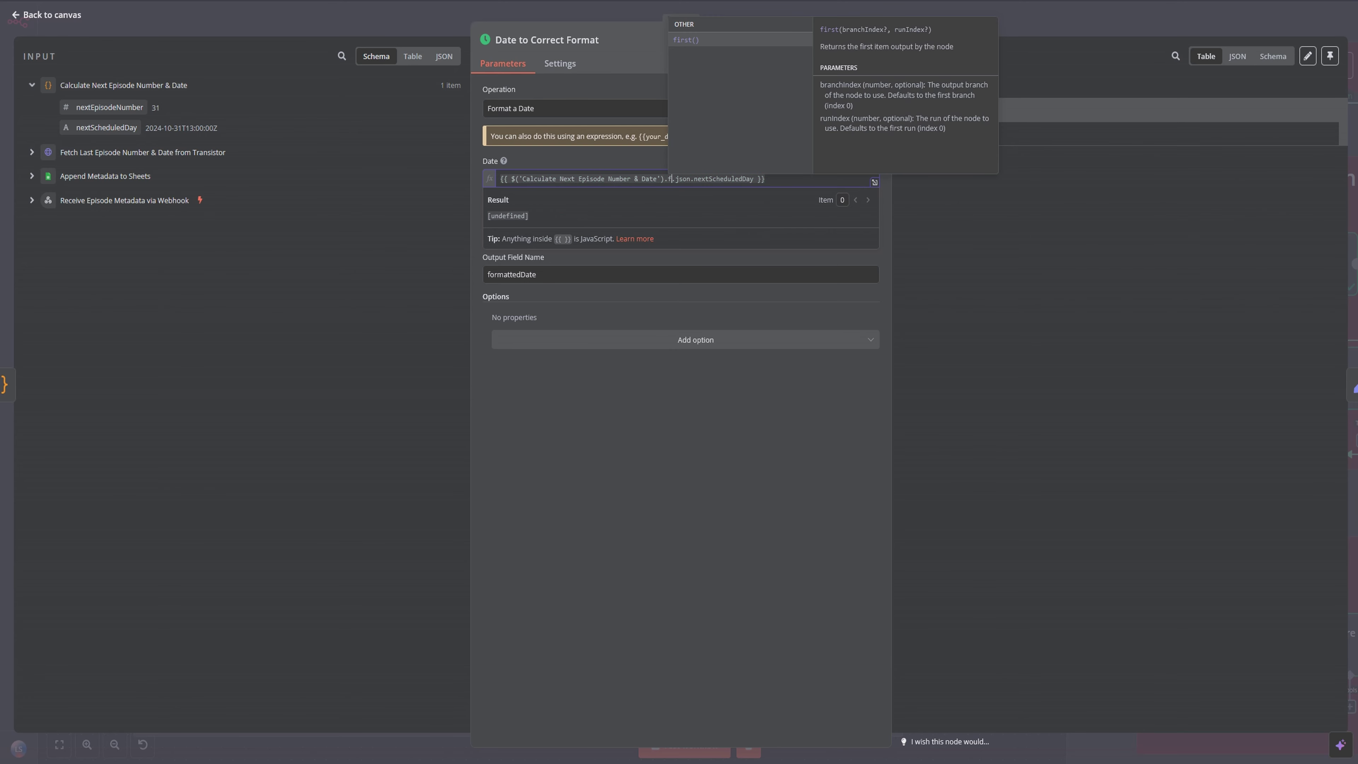
left_click(686, 40)
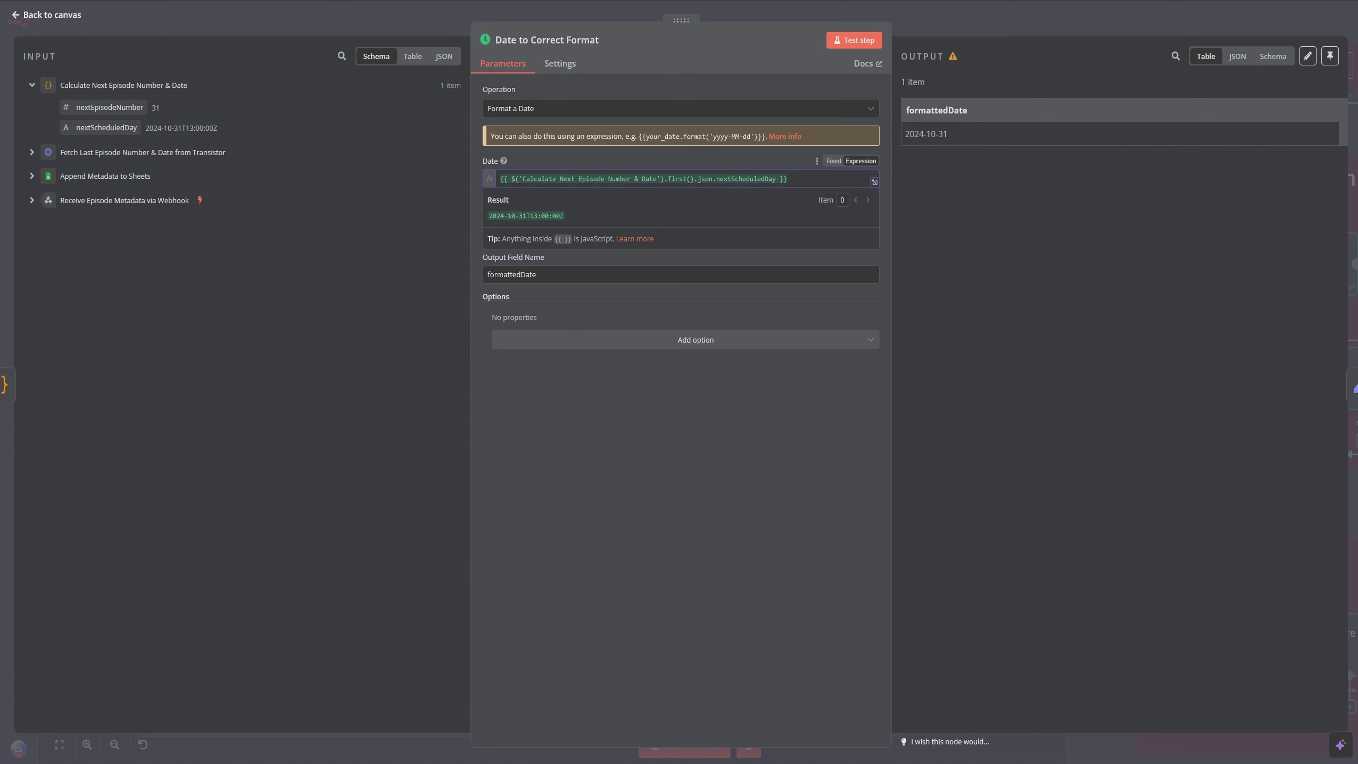
left_click(814, 180)
left_click(50, 15)
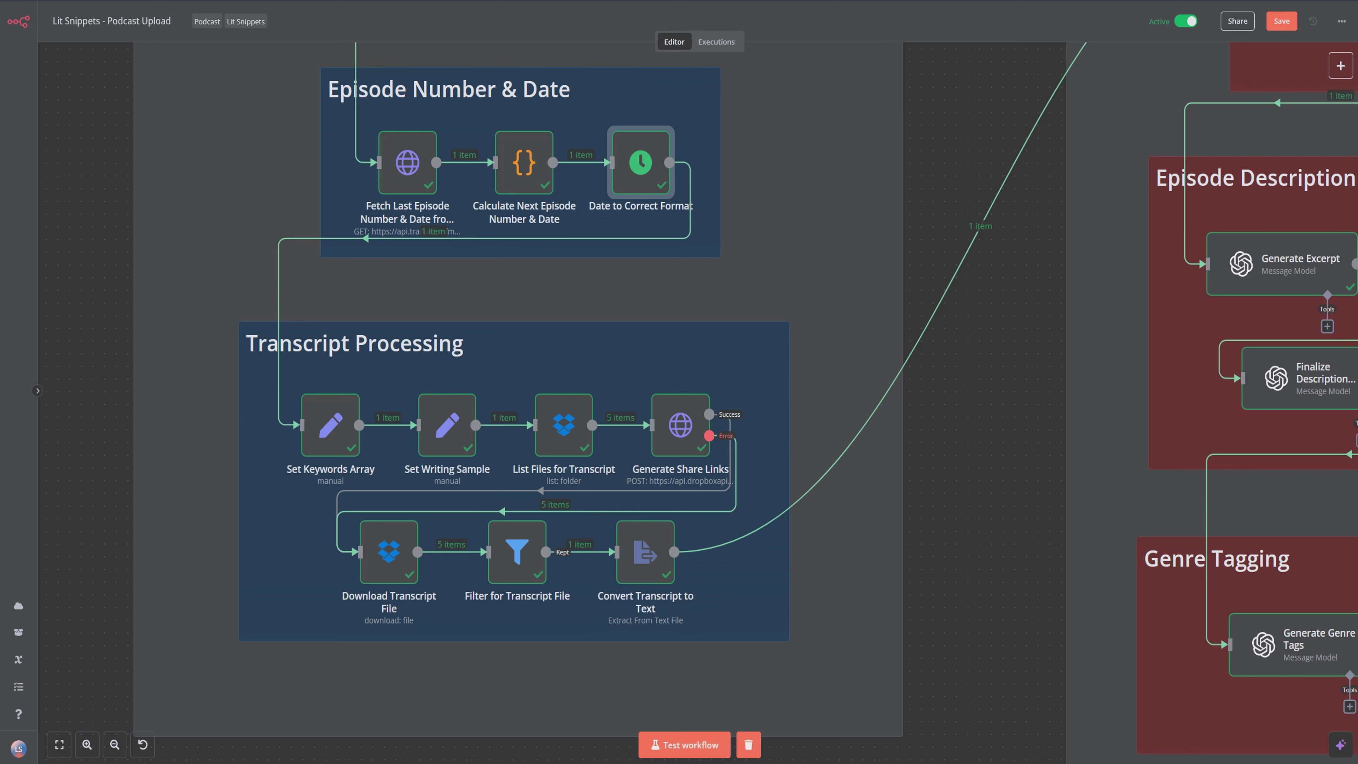
Examine the Generation section's title, description, keyword and genre tagging nodes.
scroll(989, 444, "down", 3)
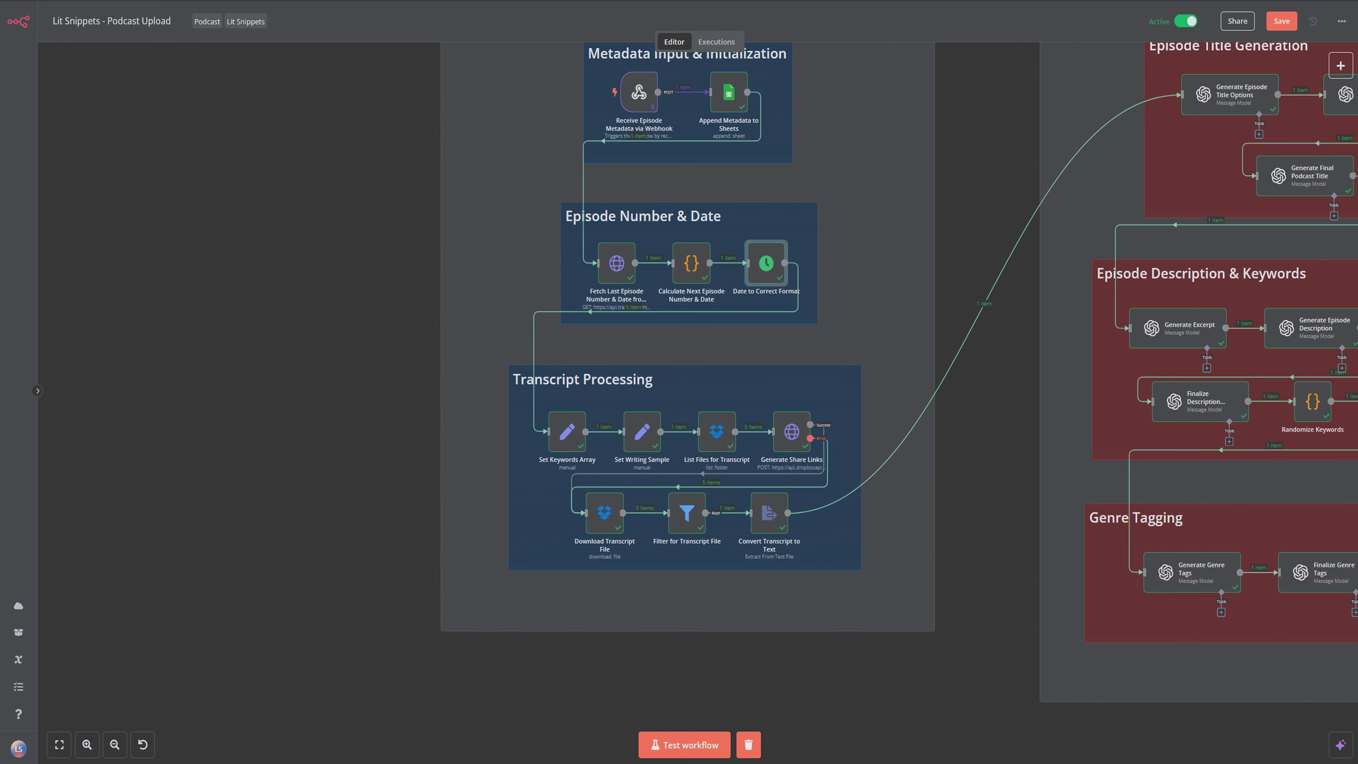
left_click_drag(989, 444, 799, 409)
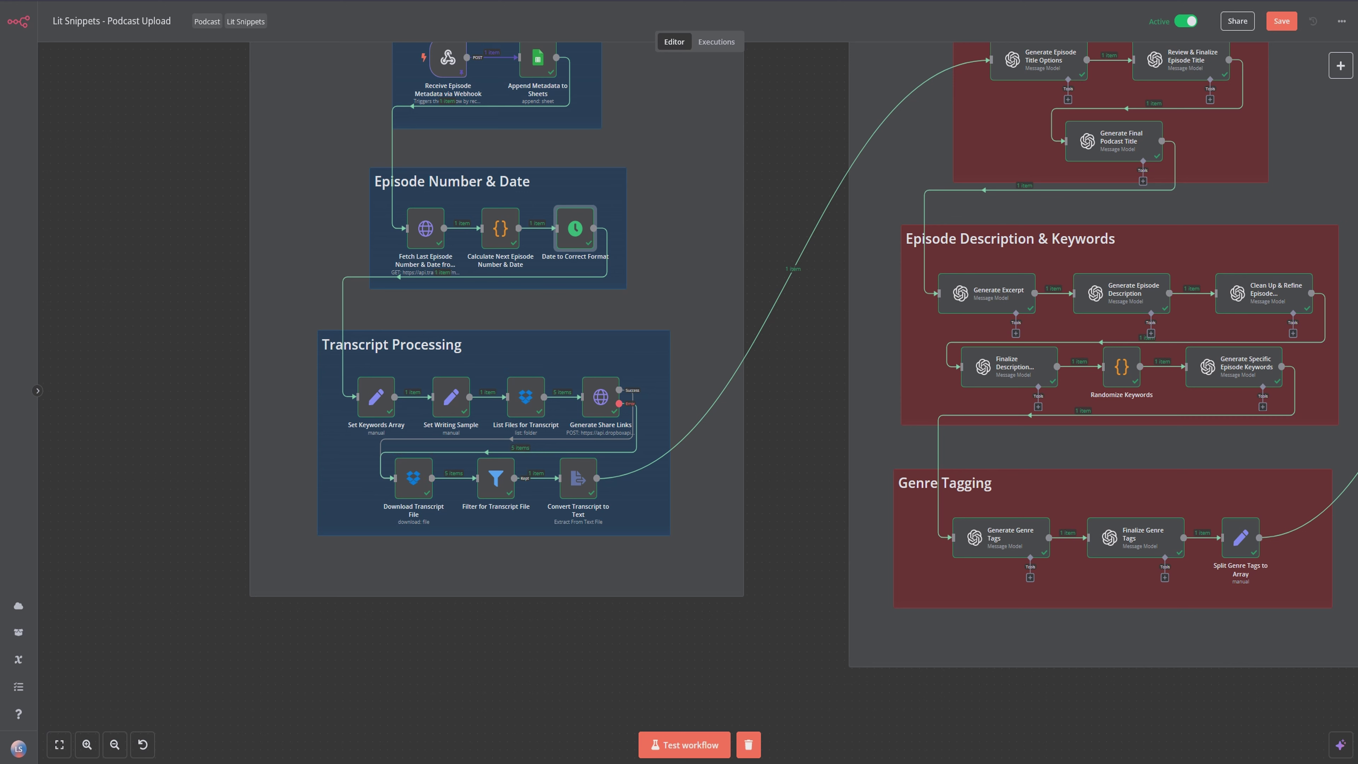
scroll(695, 353, "right", 5)
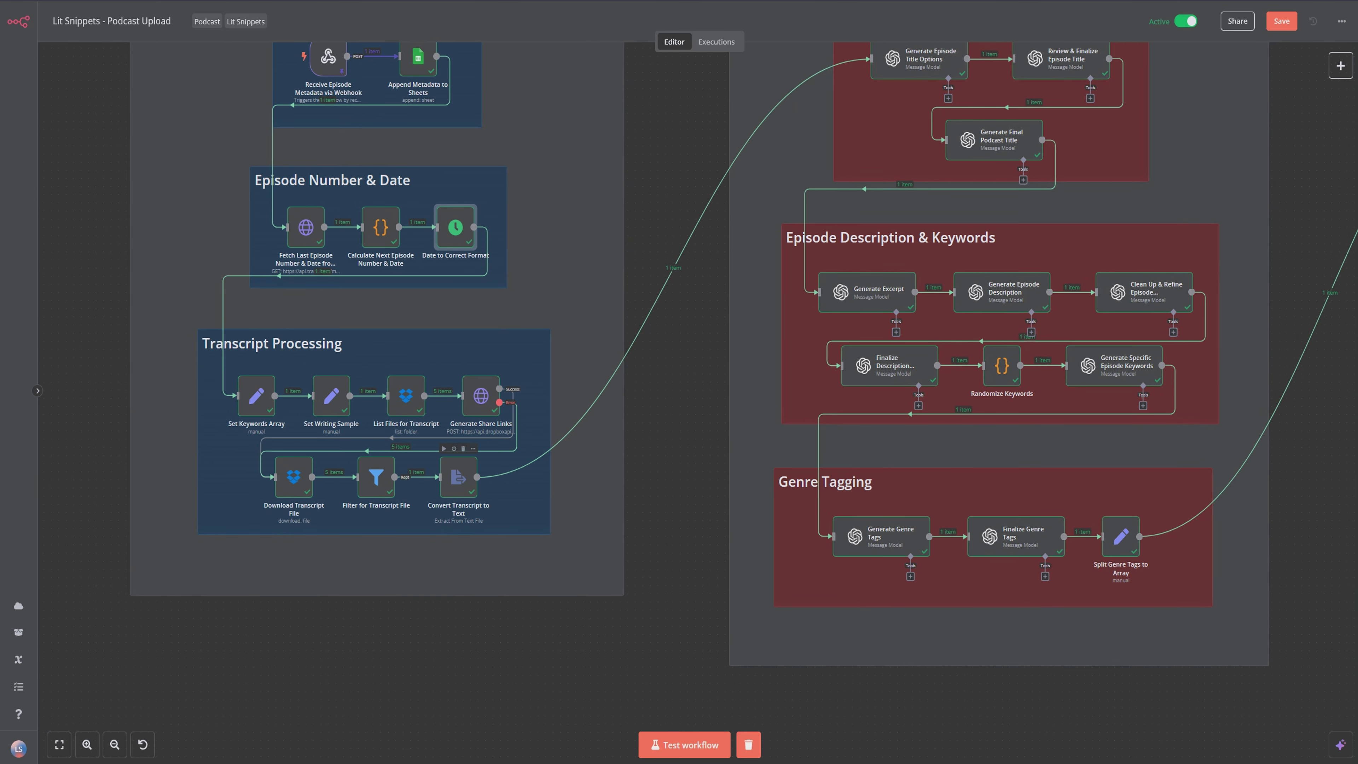
scroll(695, 353, "right", 7)
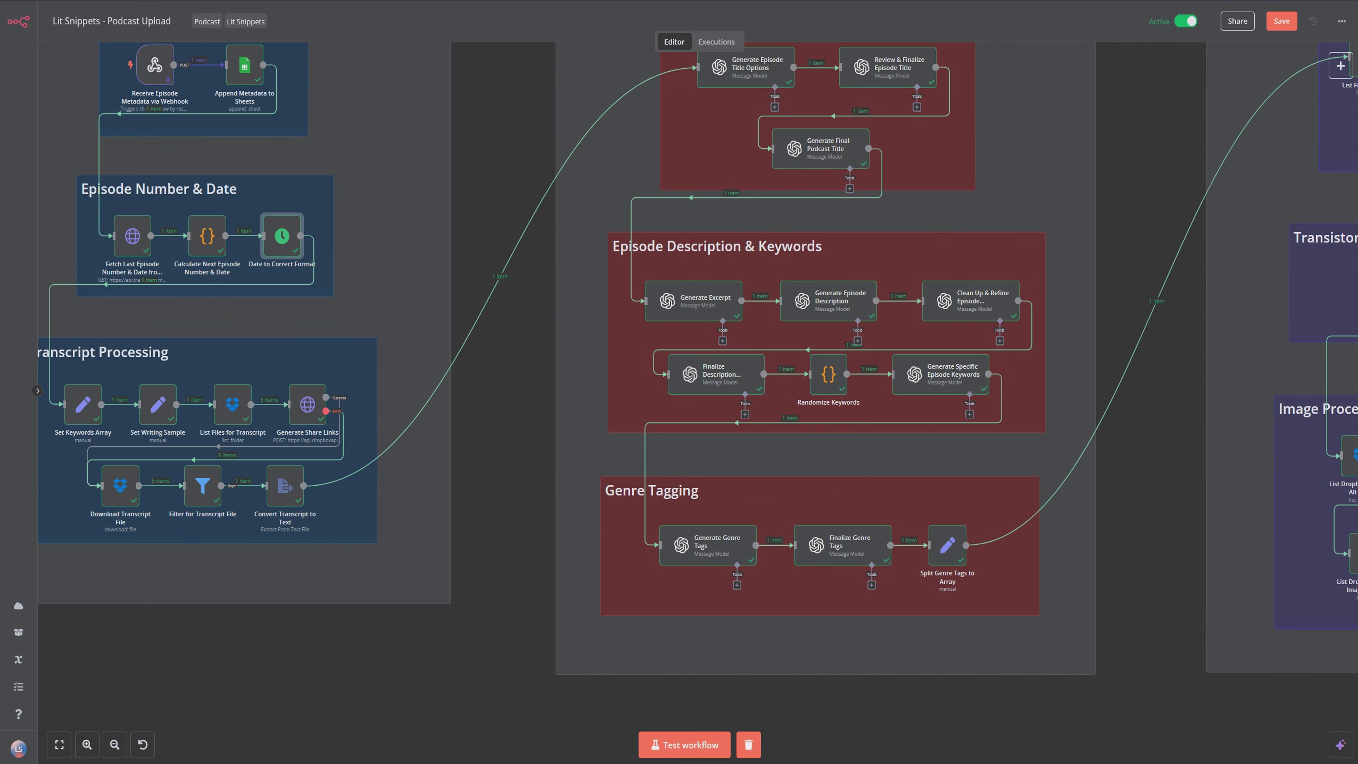
scroll(694, 364, "right", 2)
scroll(695, 364, "up", 2)
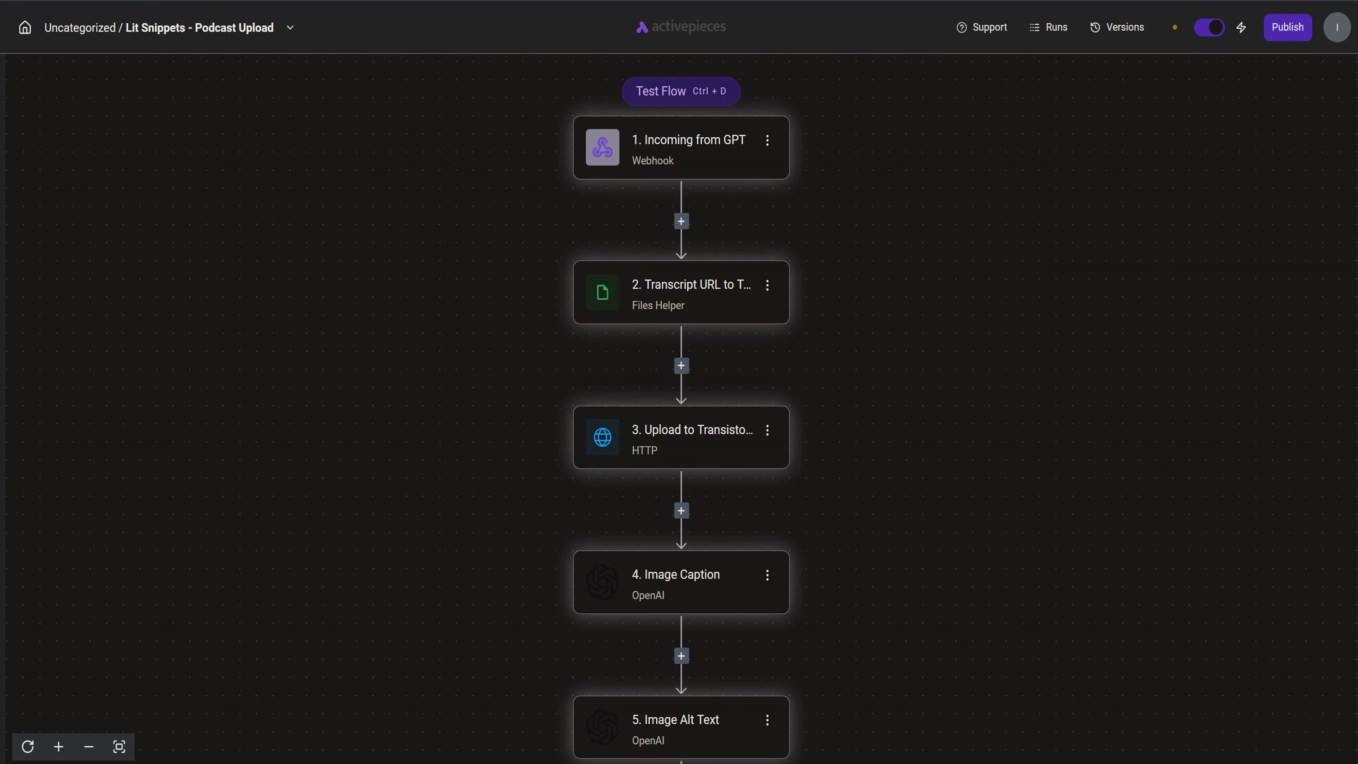
Examine the Lit Snippets - Podcast Upload flow in Activepieces, from the incoming webhook to the final HTTP request.
scroll(681, 407, "down", 2)
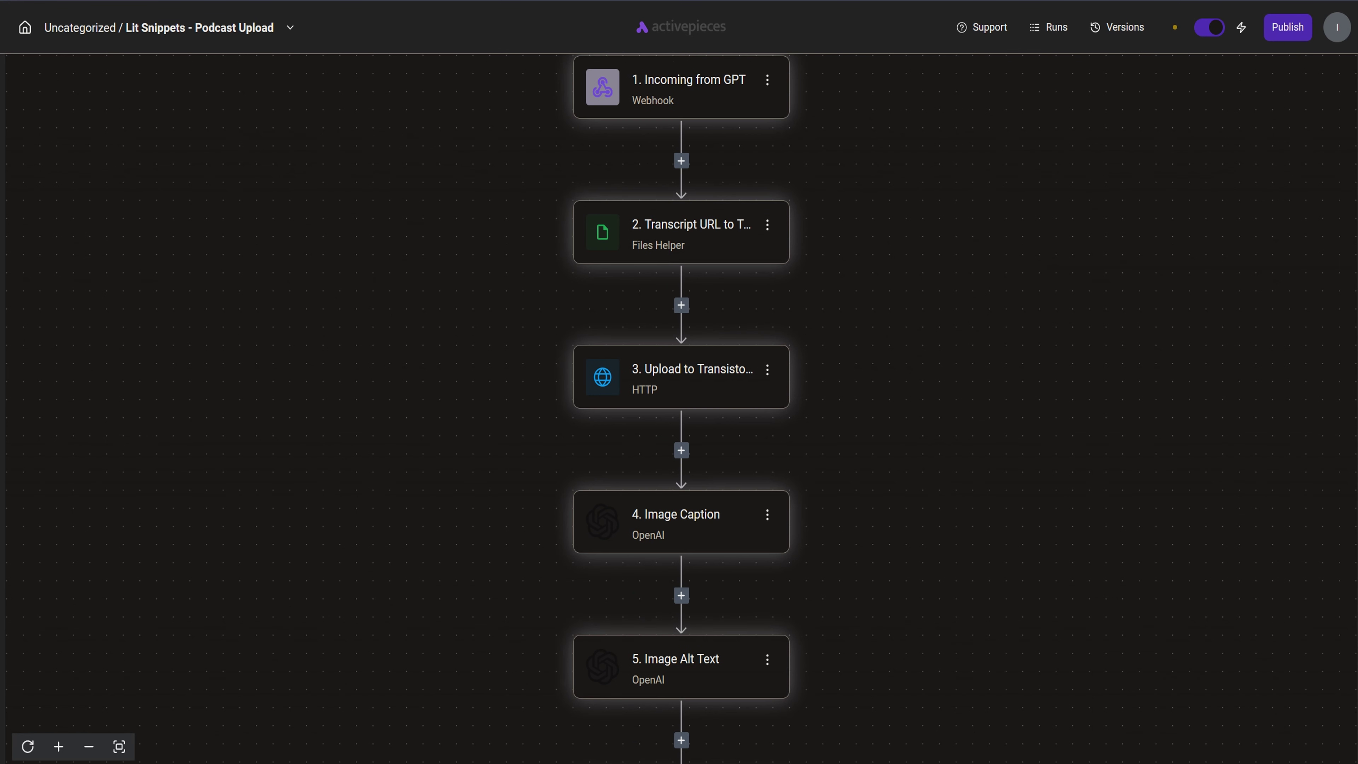
scroll(682, 407, "down", 8)
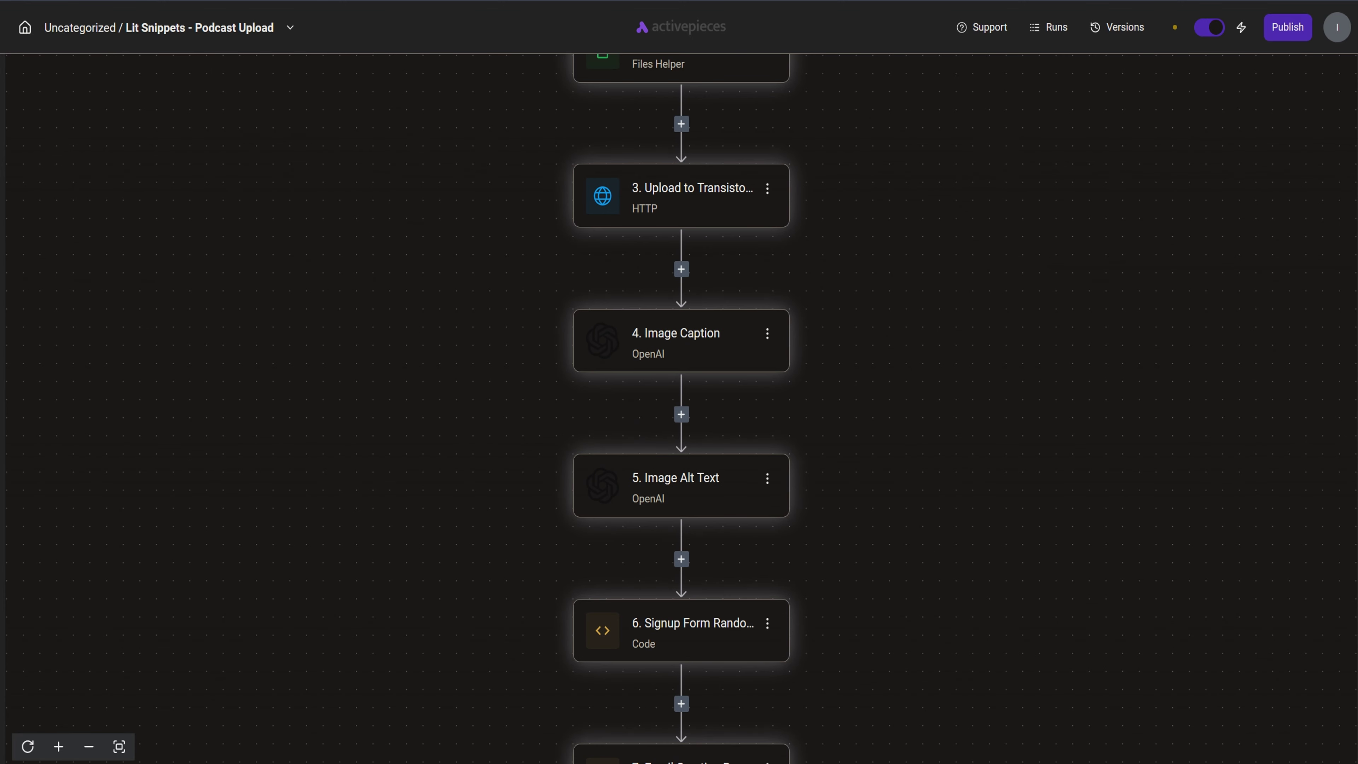
scroll(681, 406, "down", 6)
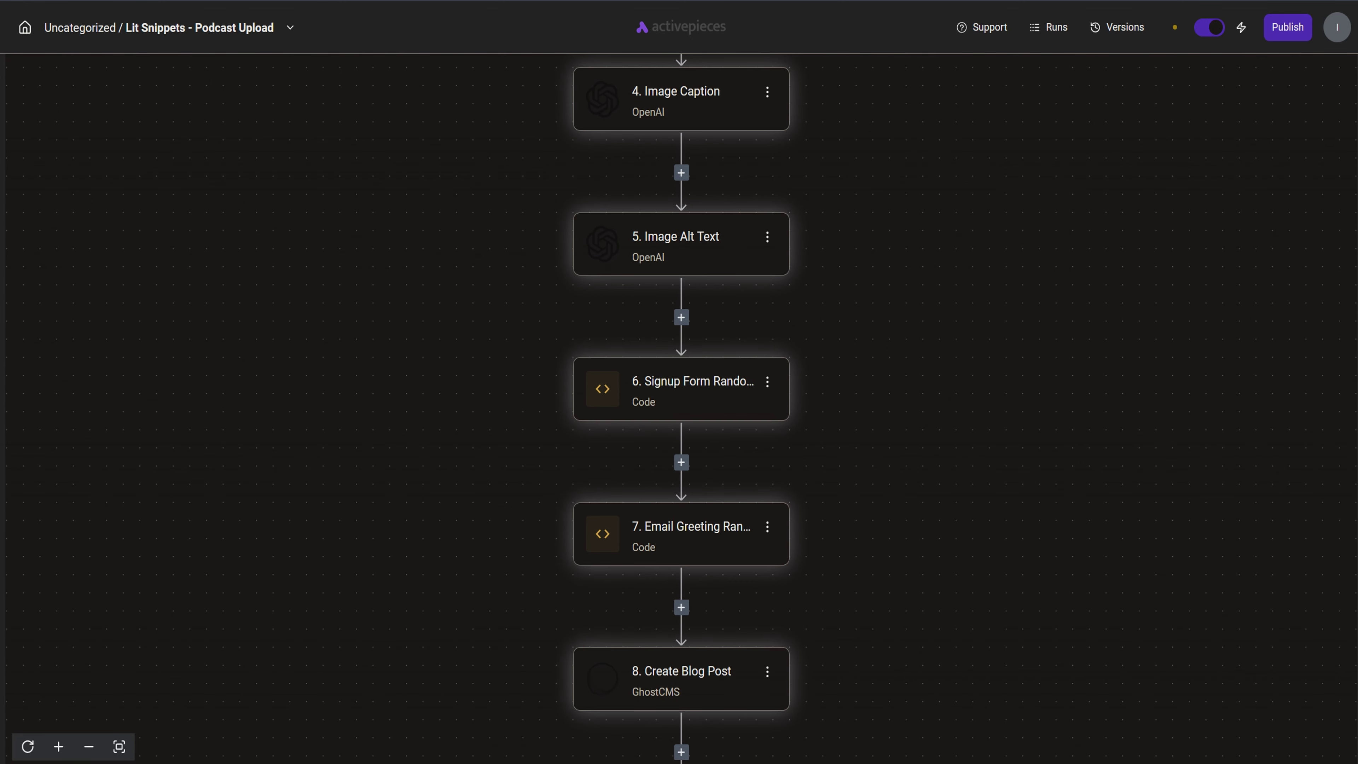
scroll(681, 407, "down", 8)
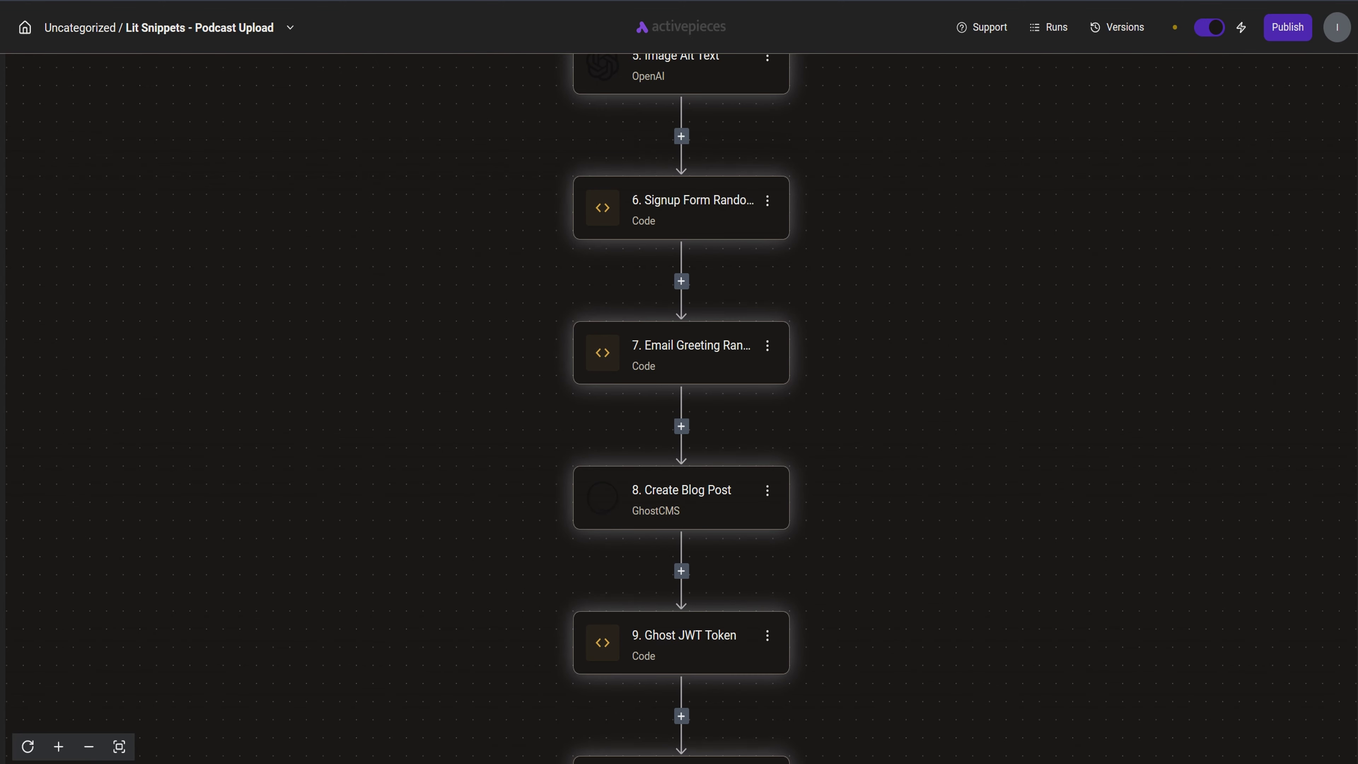
scroll(681, 406, "down", 4)
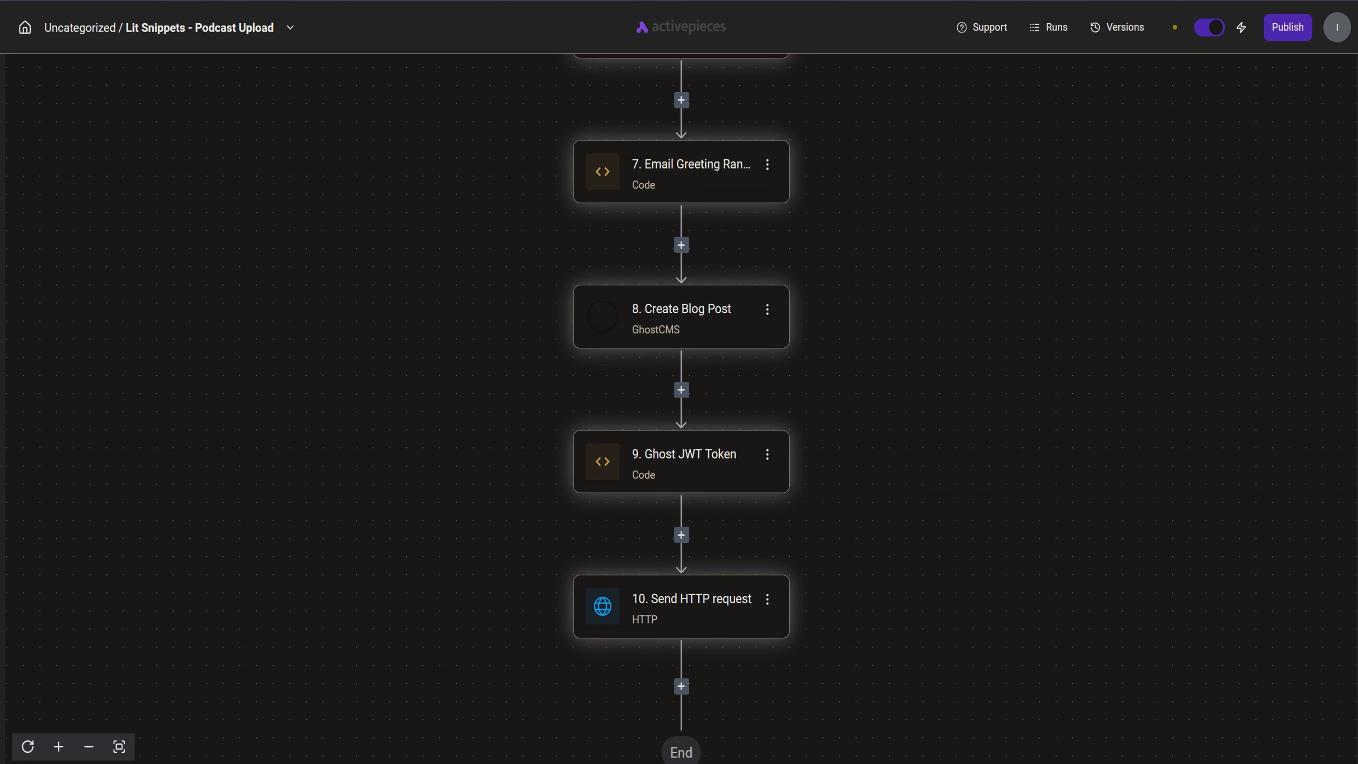
scroll(681, 407, "up", 2)
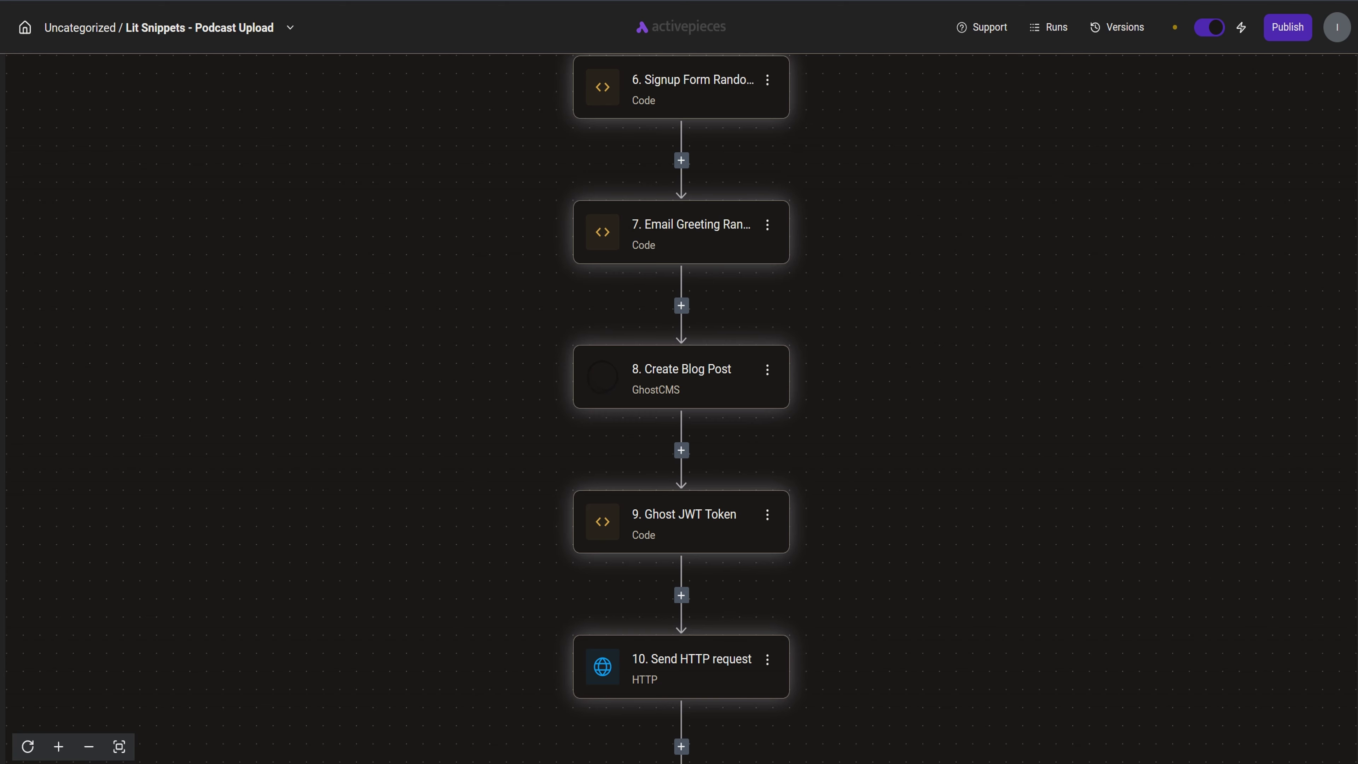
scroll(681, 407, "up", 9)
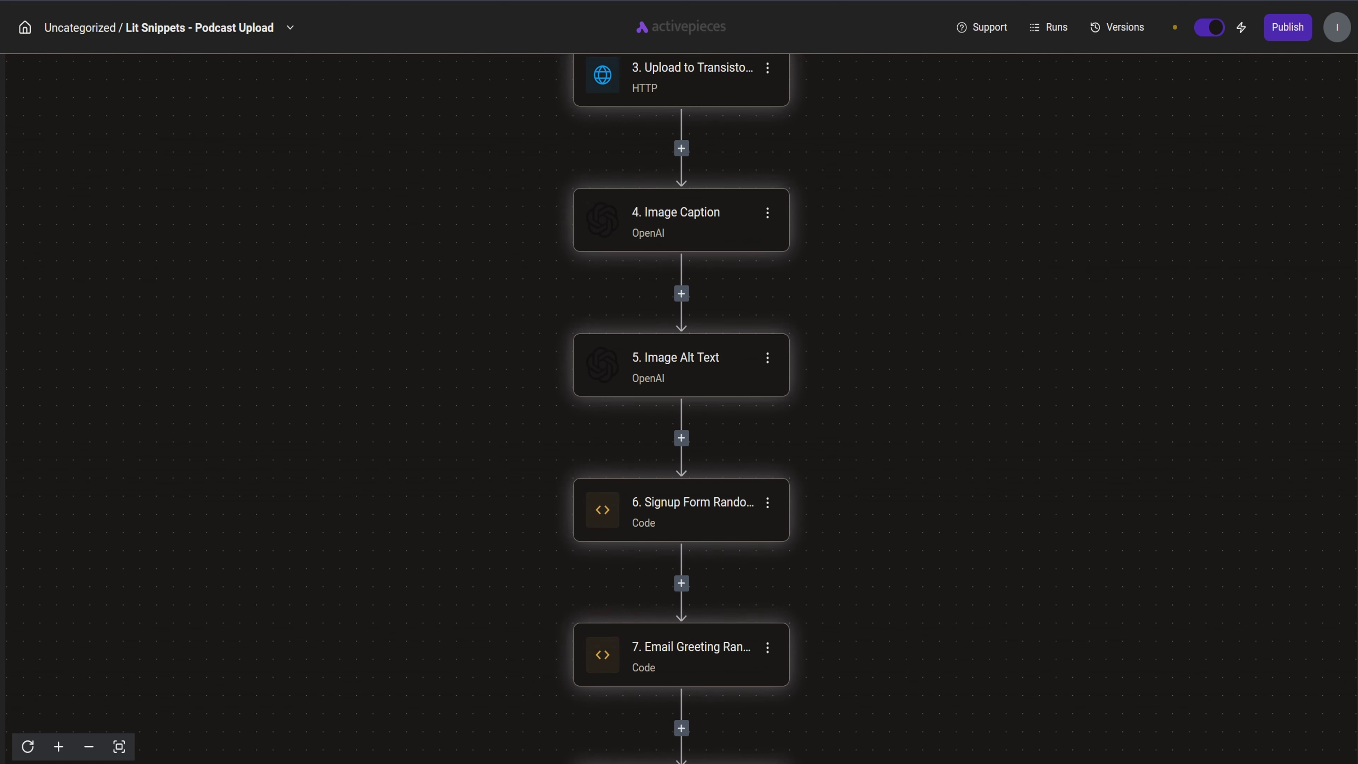
scroll(681, 407, "up", 6)
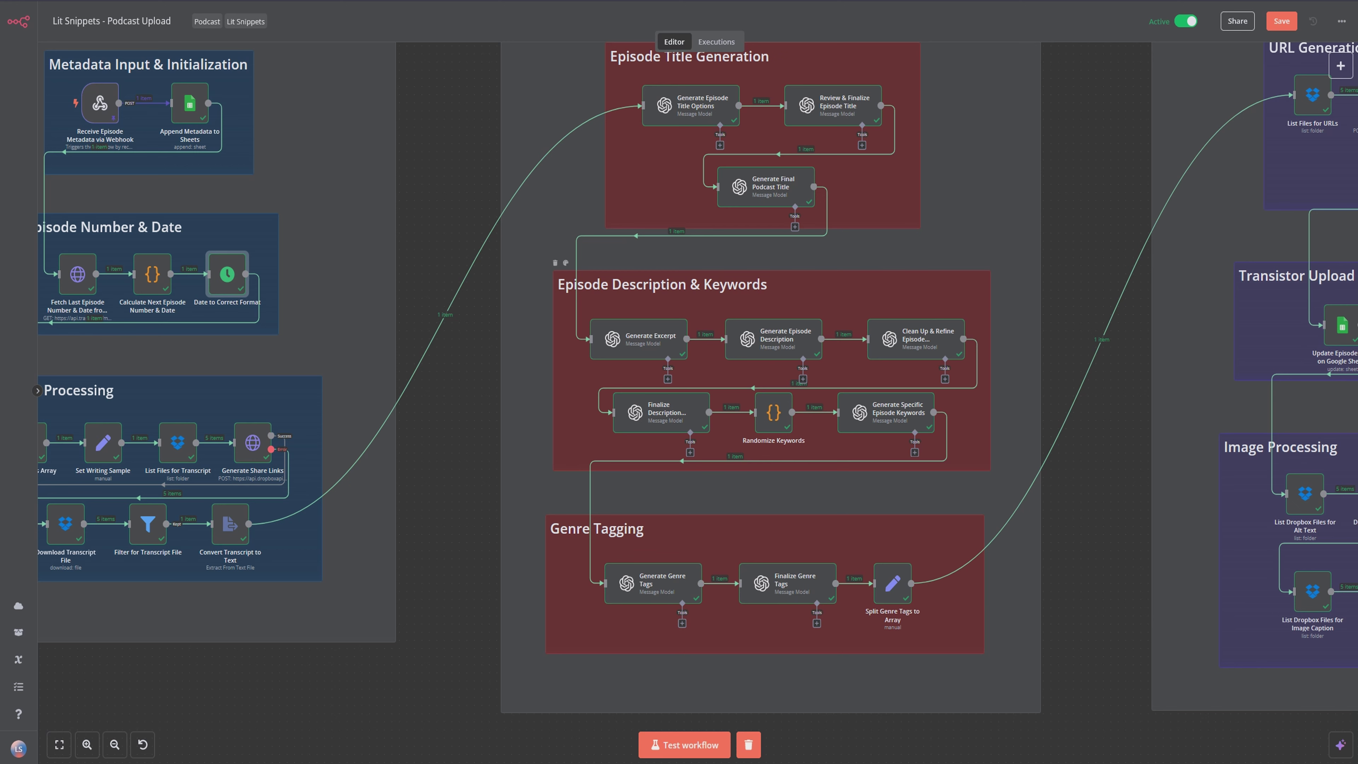
Open the Generate Episode Title Options node in the Generation section and expand its message prompt for reading.
left_click_drag(775, 369, 623, 393)
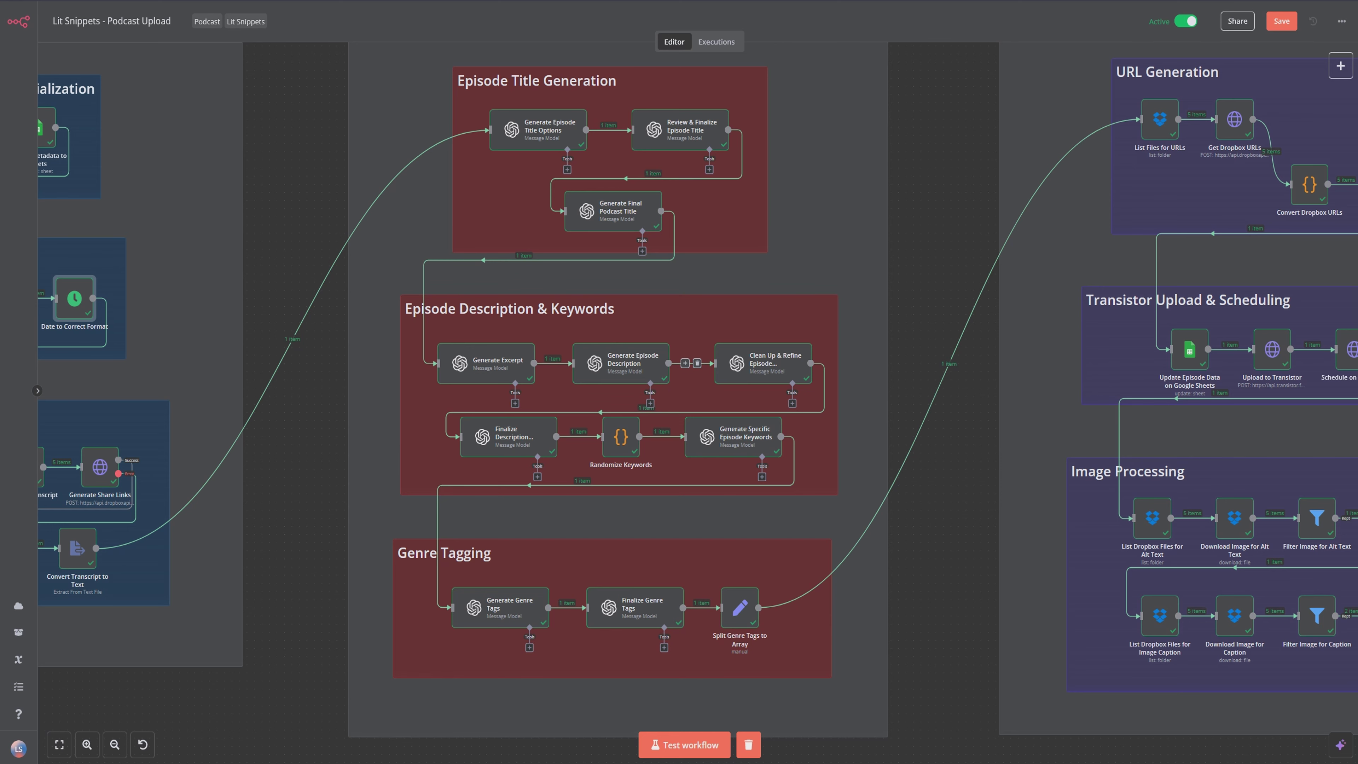
left_click_drag(691, 363, 637, 367)
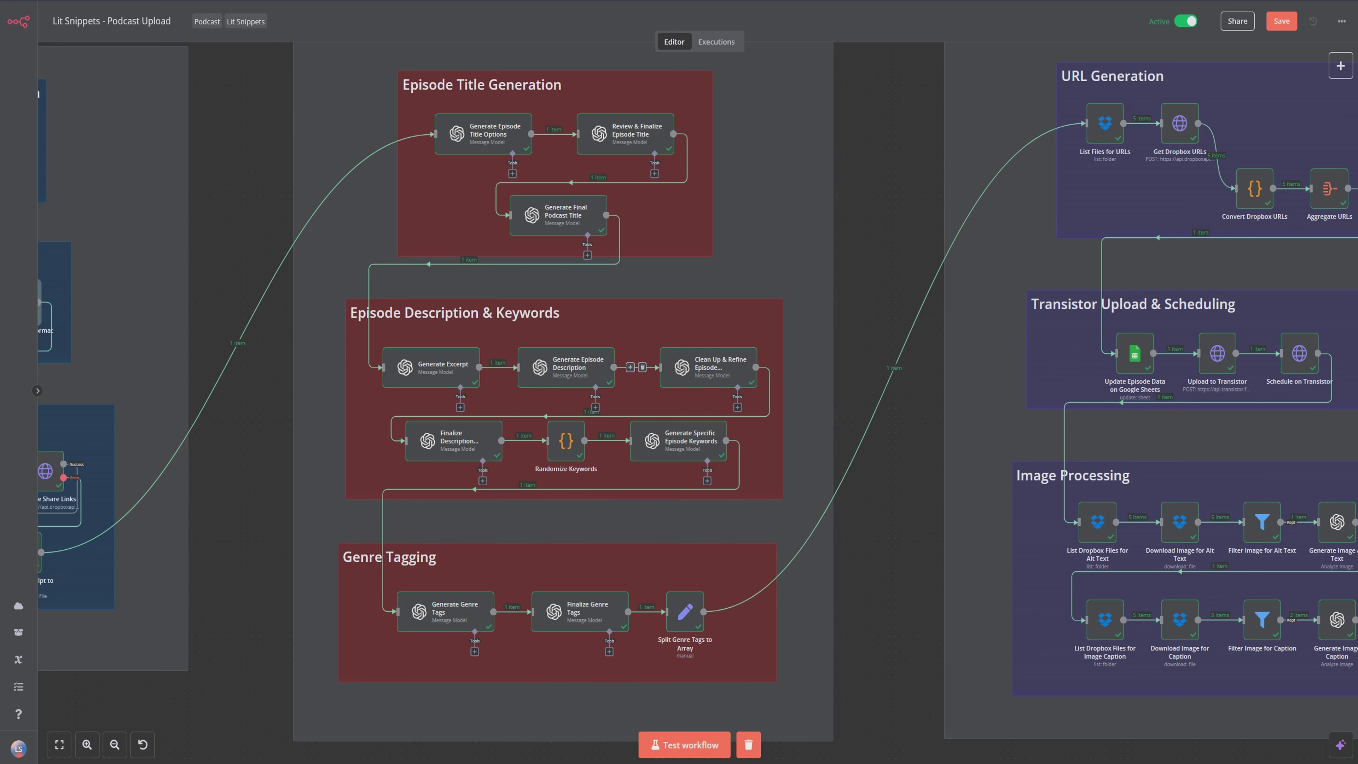
left_click_drag(636, 368, 583, 374)
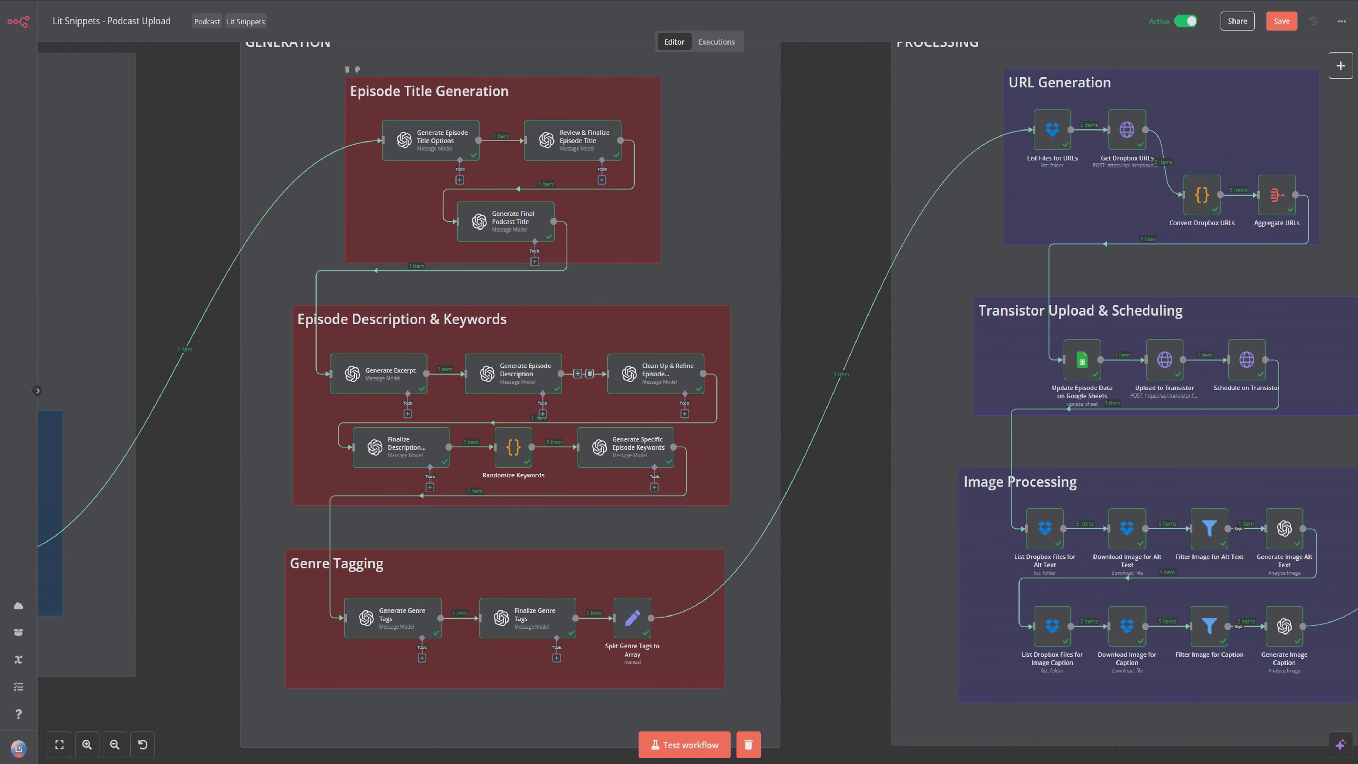
left_click_drag(583, 374, 530, 376)
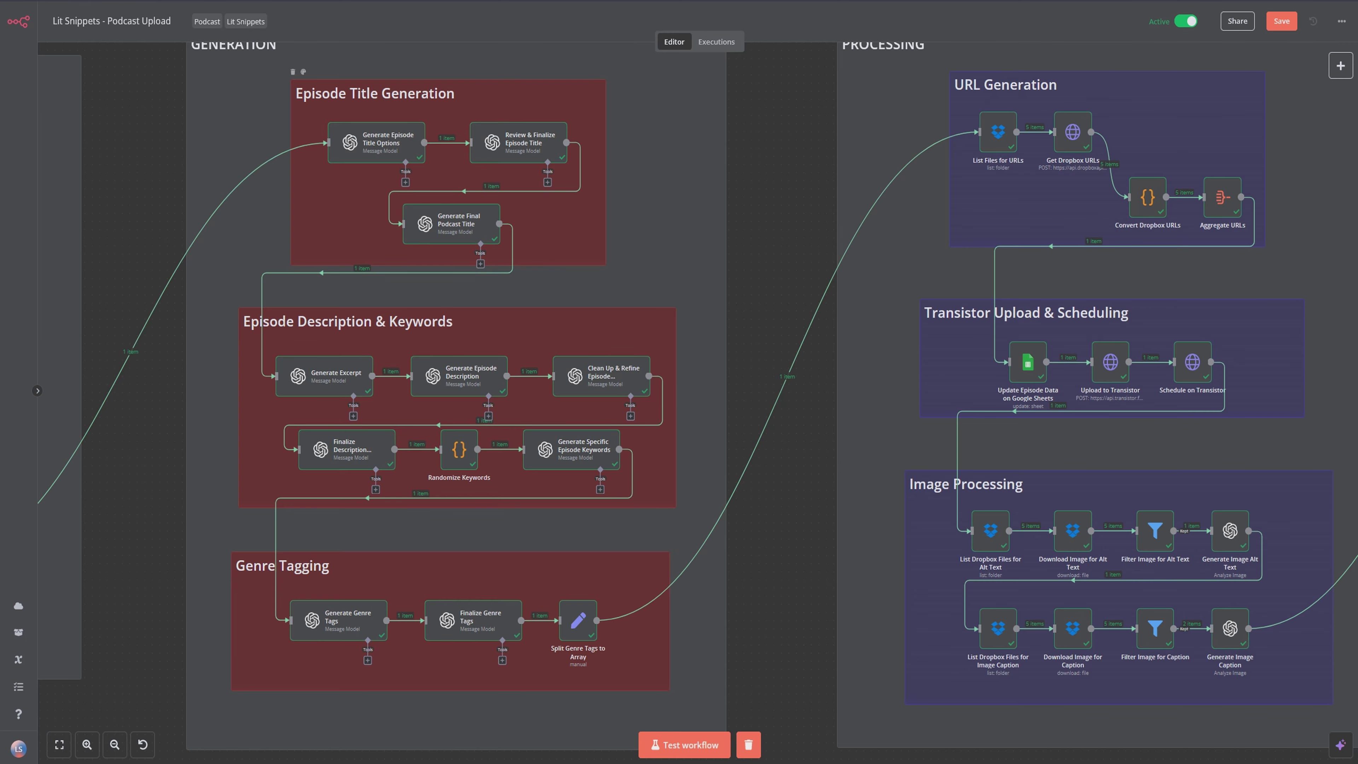
left_click(379, 143)
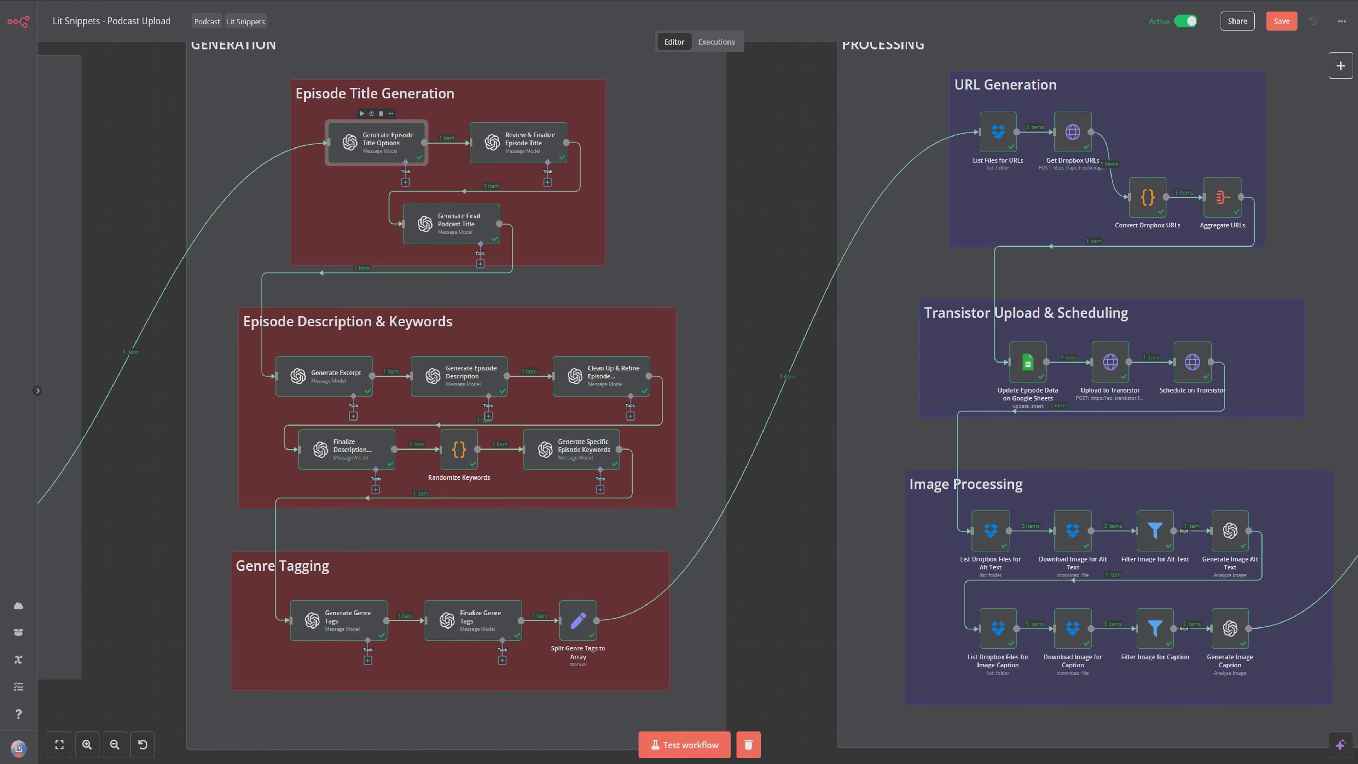
double_click(379, 142)
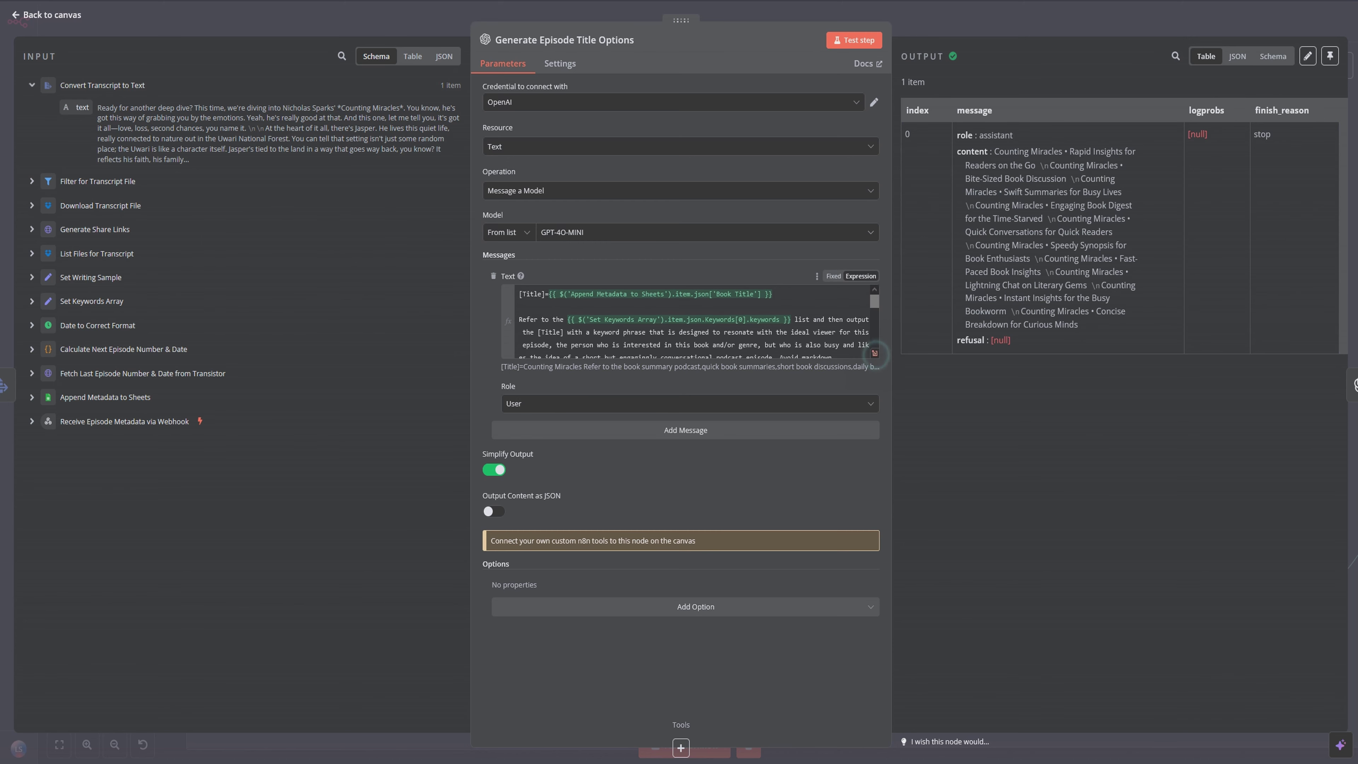
left_click(874, 353)
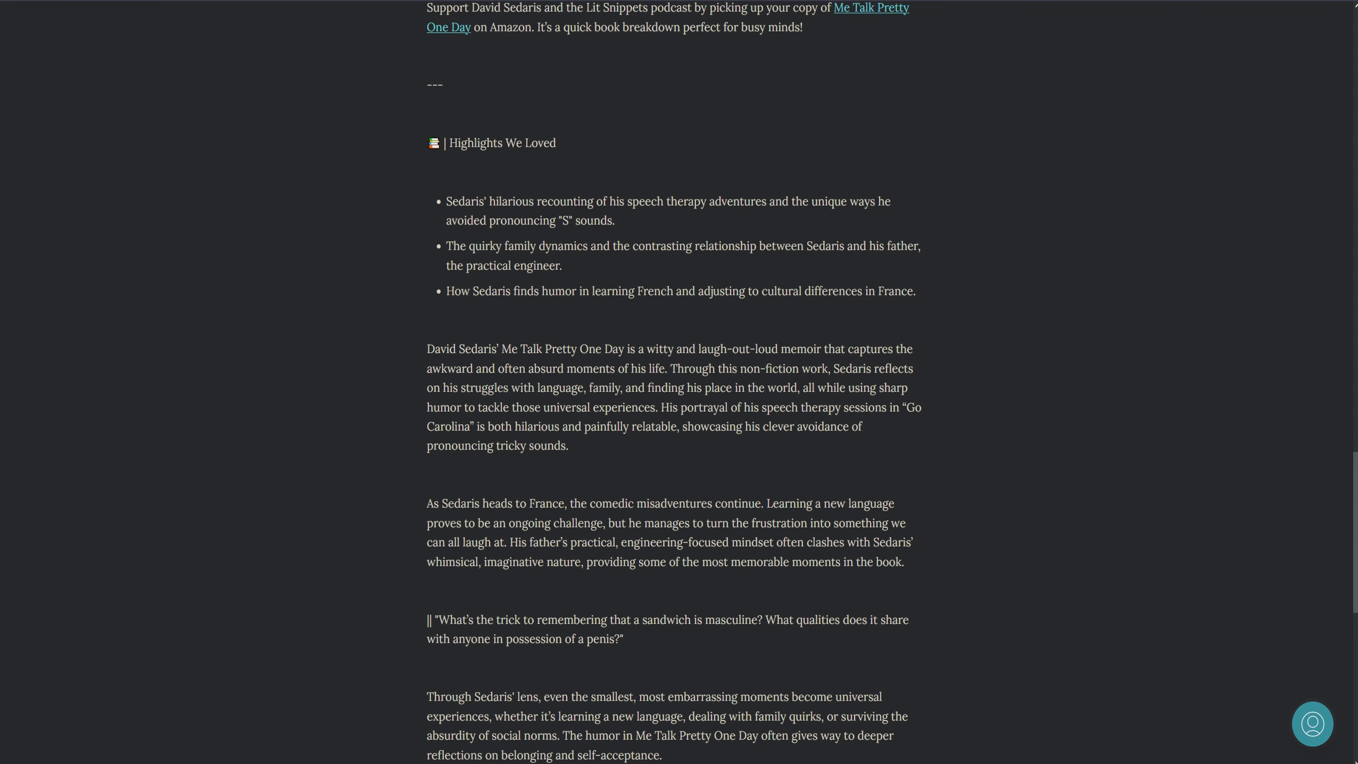
Examine the published Me Talk Pretty One Day episode page, from its title and cover image to the image caption and podcast player.
scroll(679, 382, "up", 20)
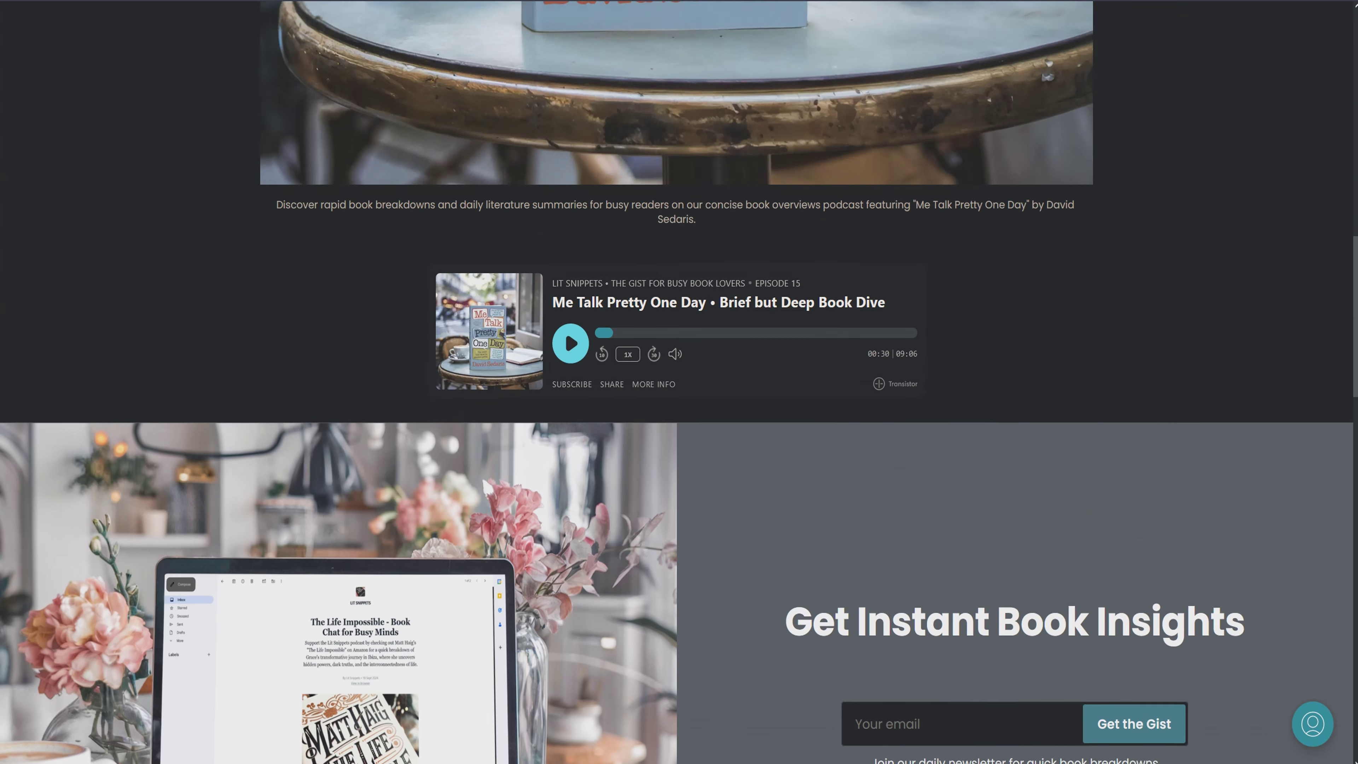
scroll(677, 401, "up", 3)
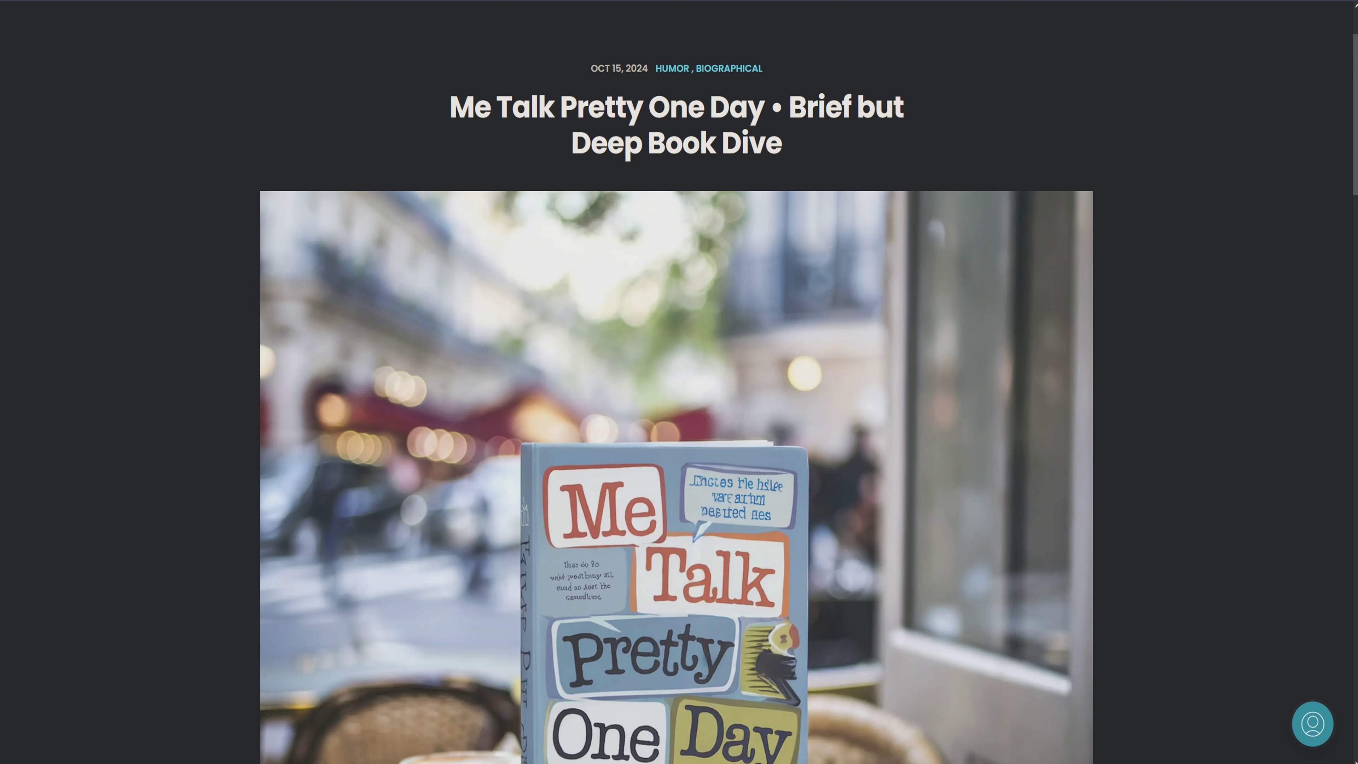
scroll(677, 382, "down", 10)
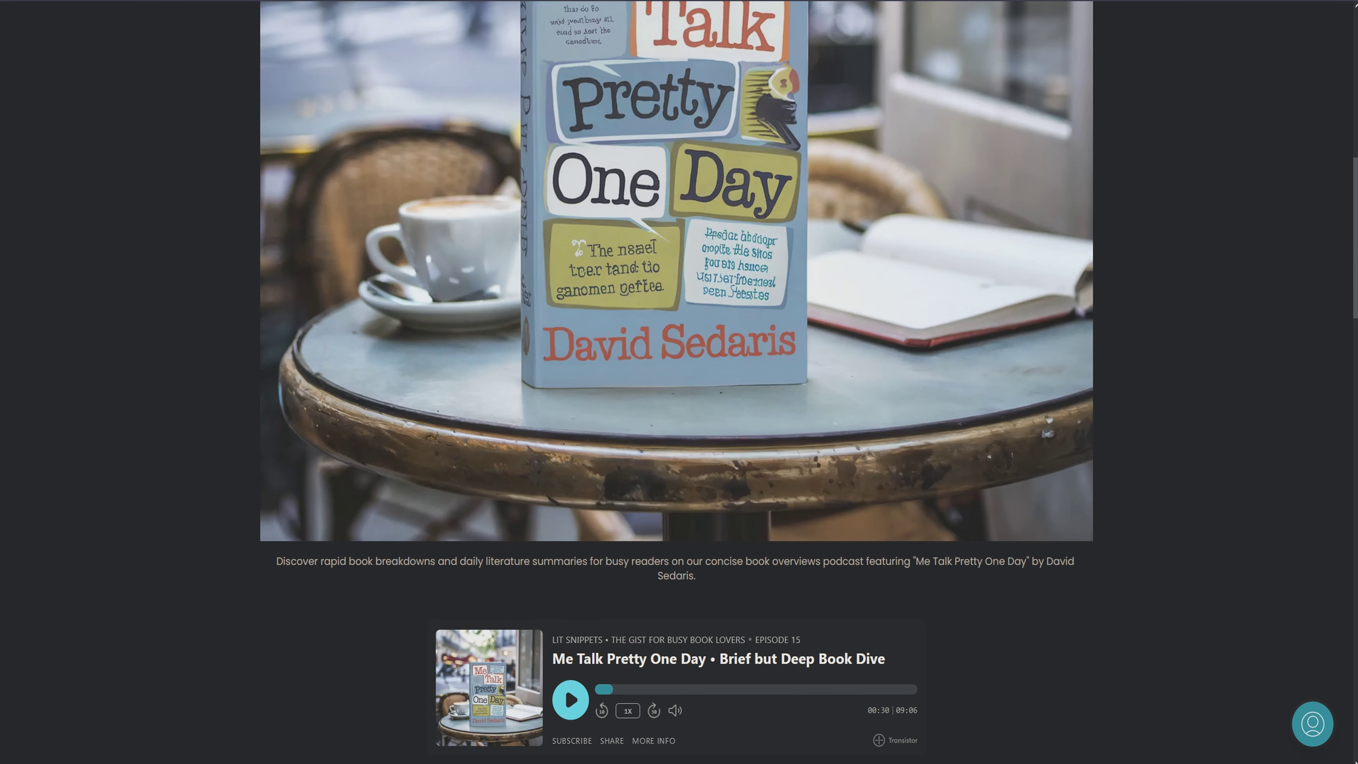
left_click_drag(321, 562, 863, 561)
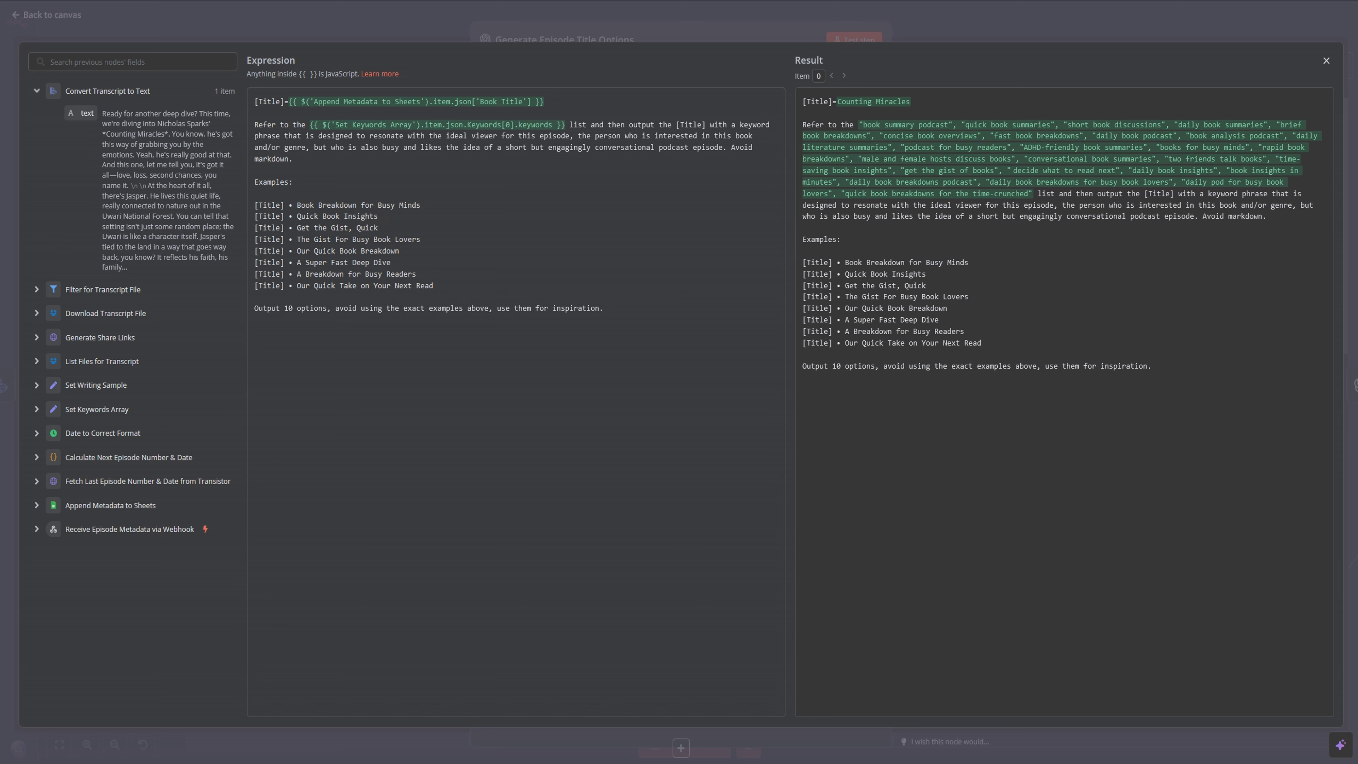
Close the expanded prompt, inspect the Review & Finalize Episode Title and Generate Final Podcast Title nodes, and return to the canvas.
left_click(1306, 421)
left_click(1328, 62)
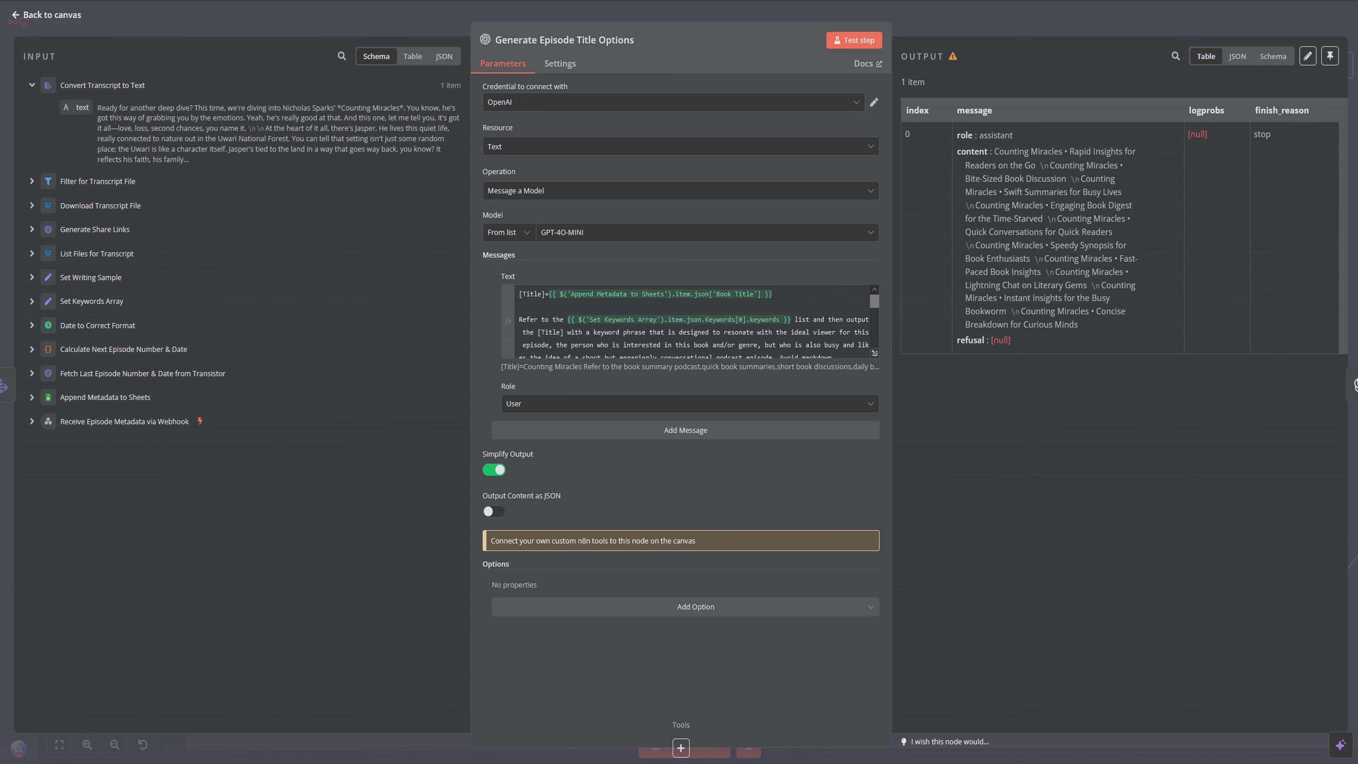
left_click(1337, 384)
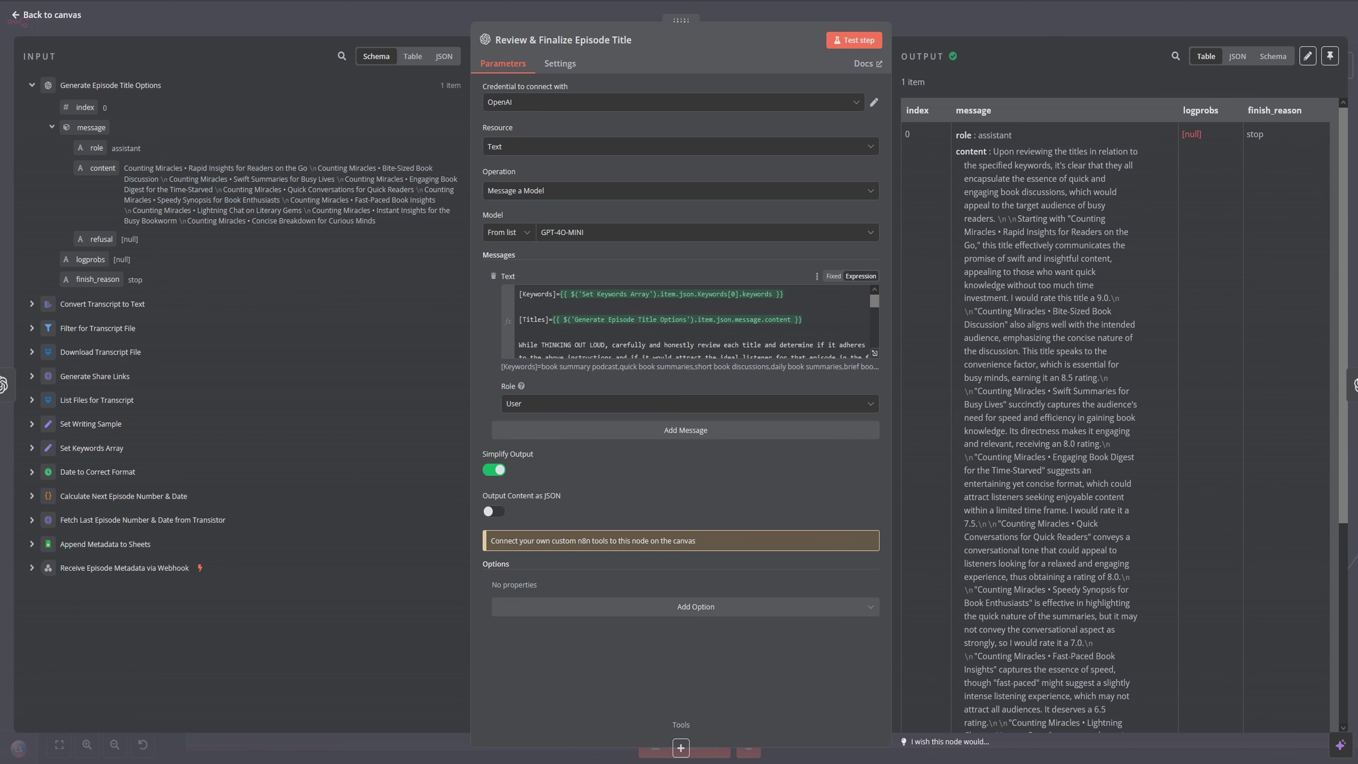
left_click(875, 352)
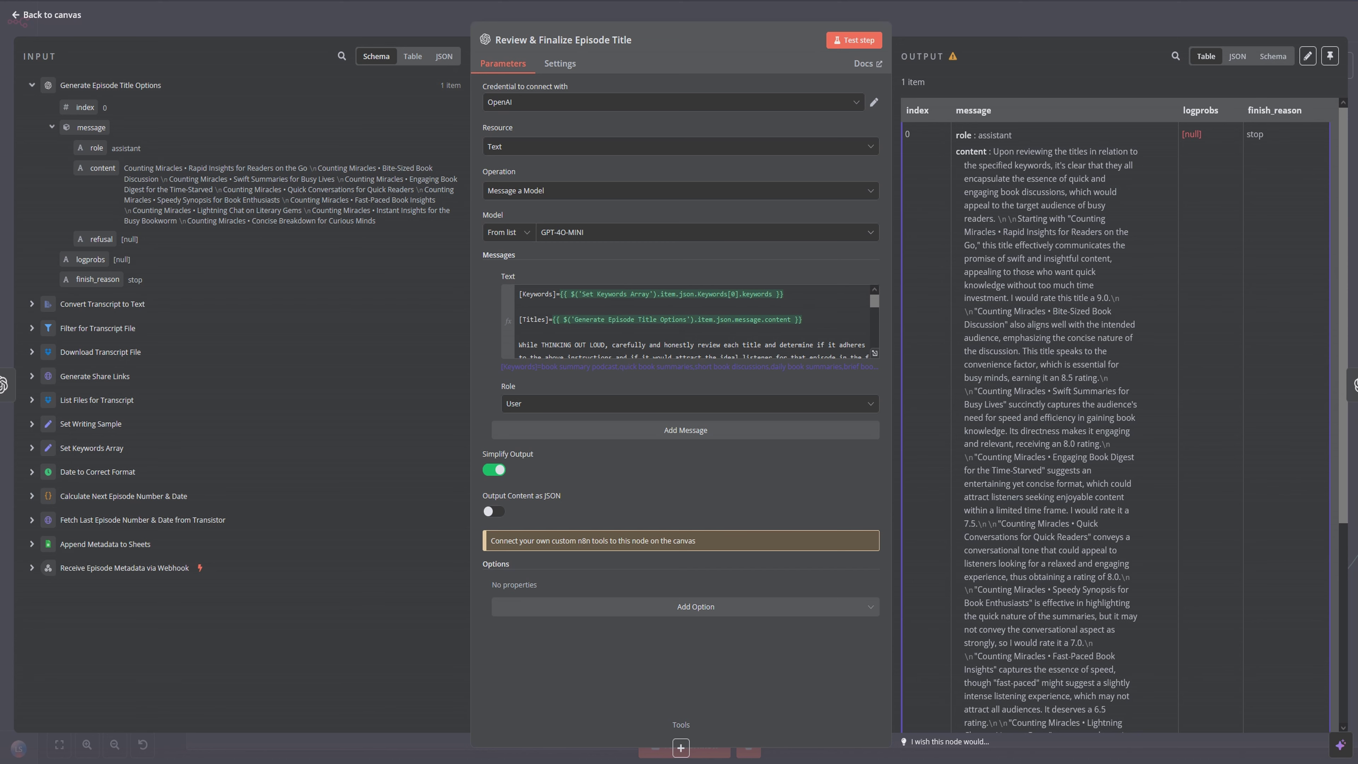
scroll(1046, 428, "down", 5)
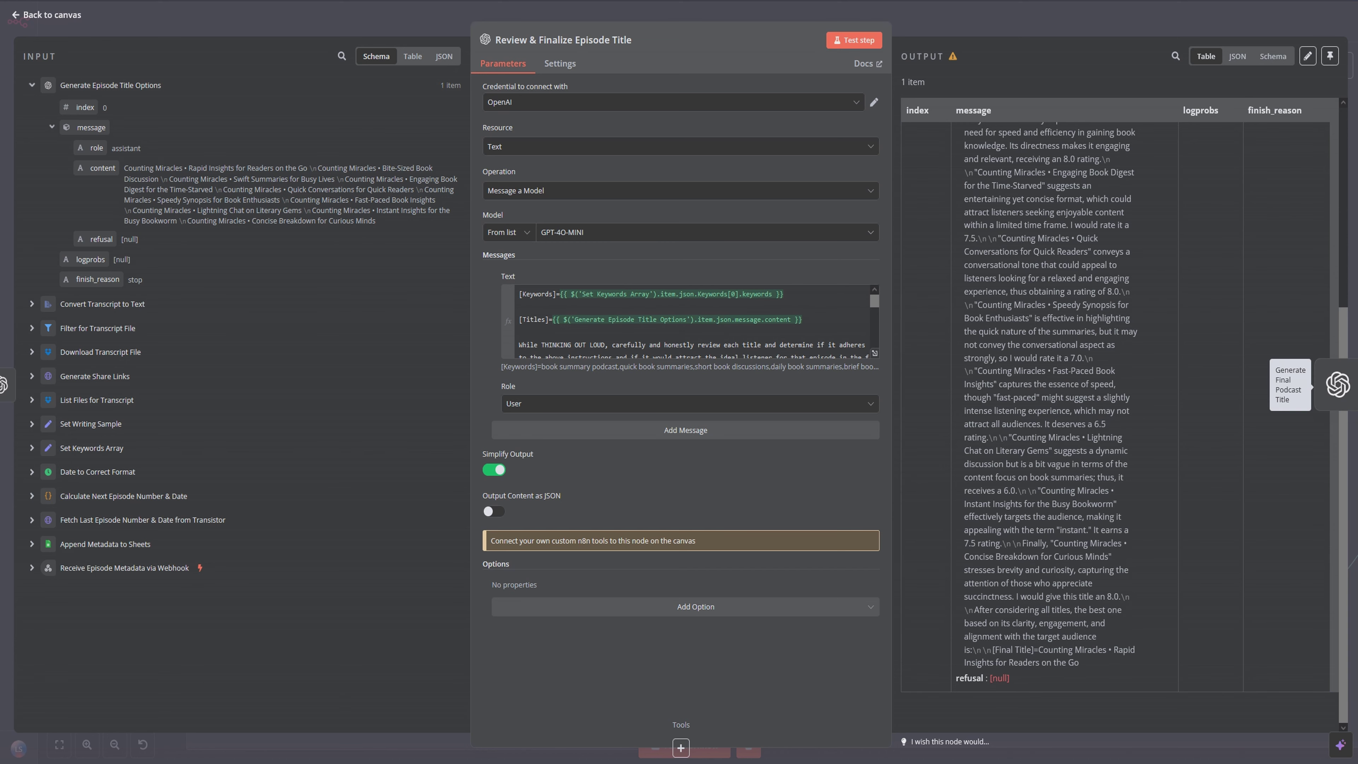
left_click(1338, 384)
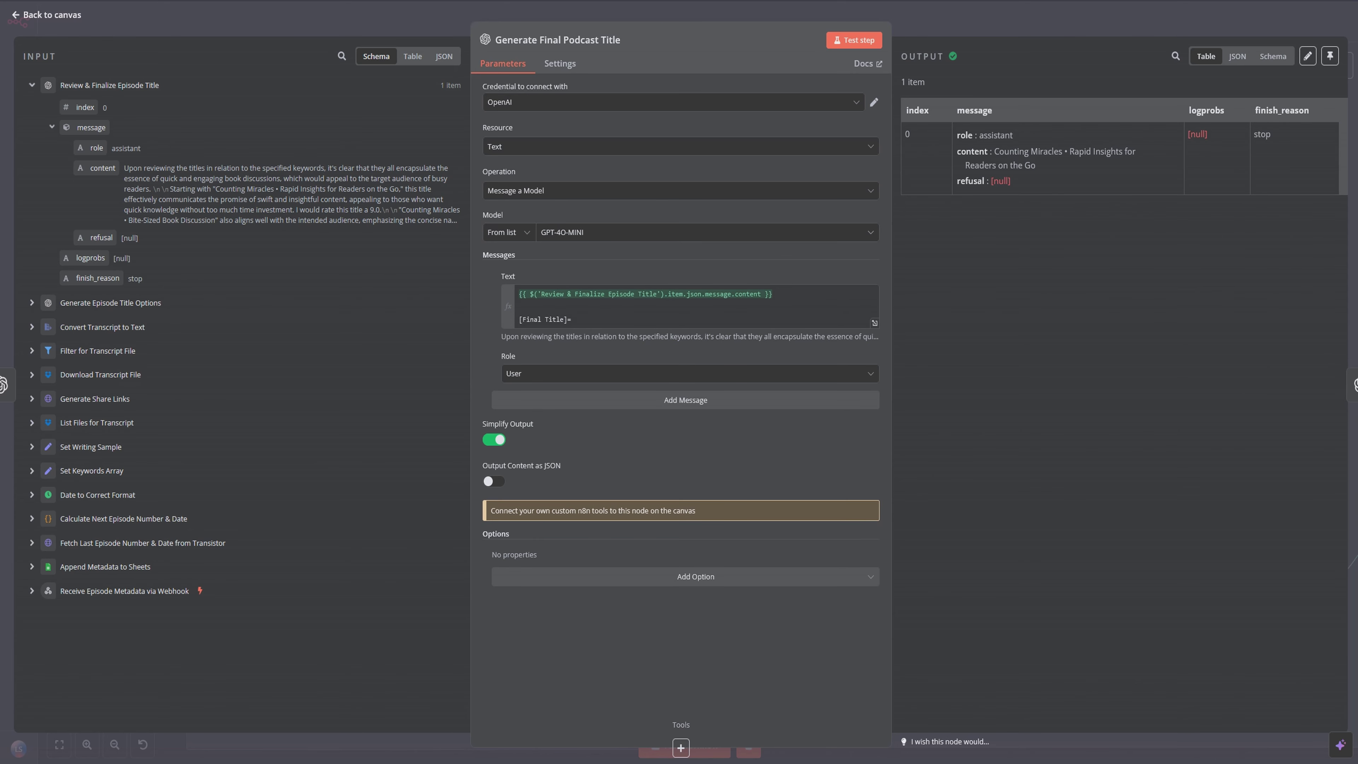
left_click(47, 14)
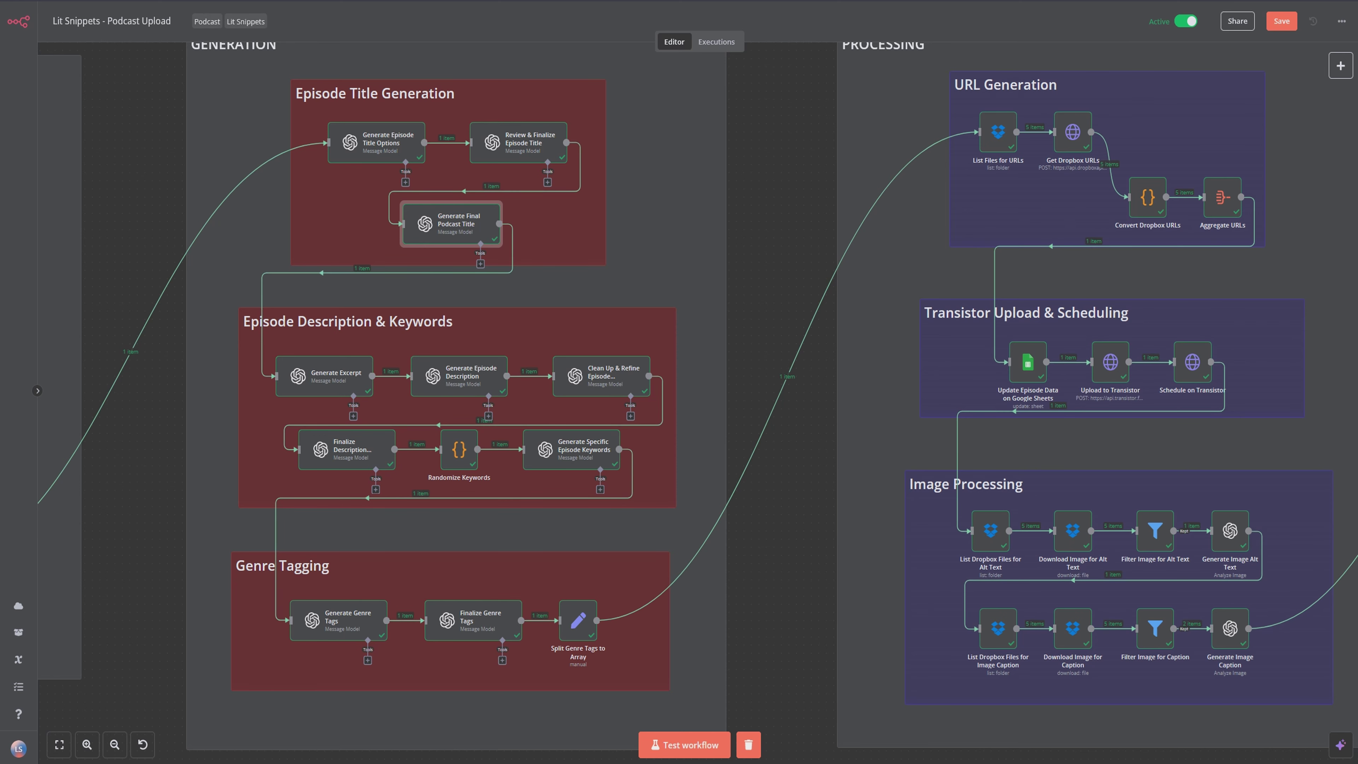
Switch to the Lit Snippets spreadsheet in Google Sheets and examine the episode rows and metadata columns of the Episodes sheet.
left_click_drag(775, 342, 651, 335)
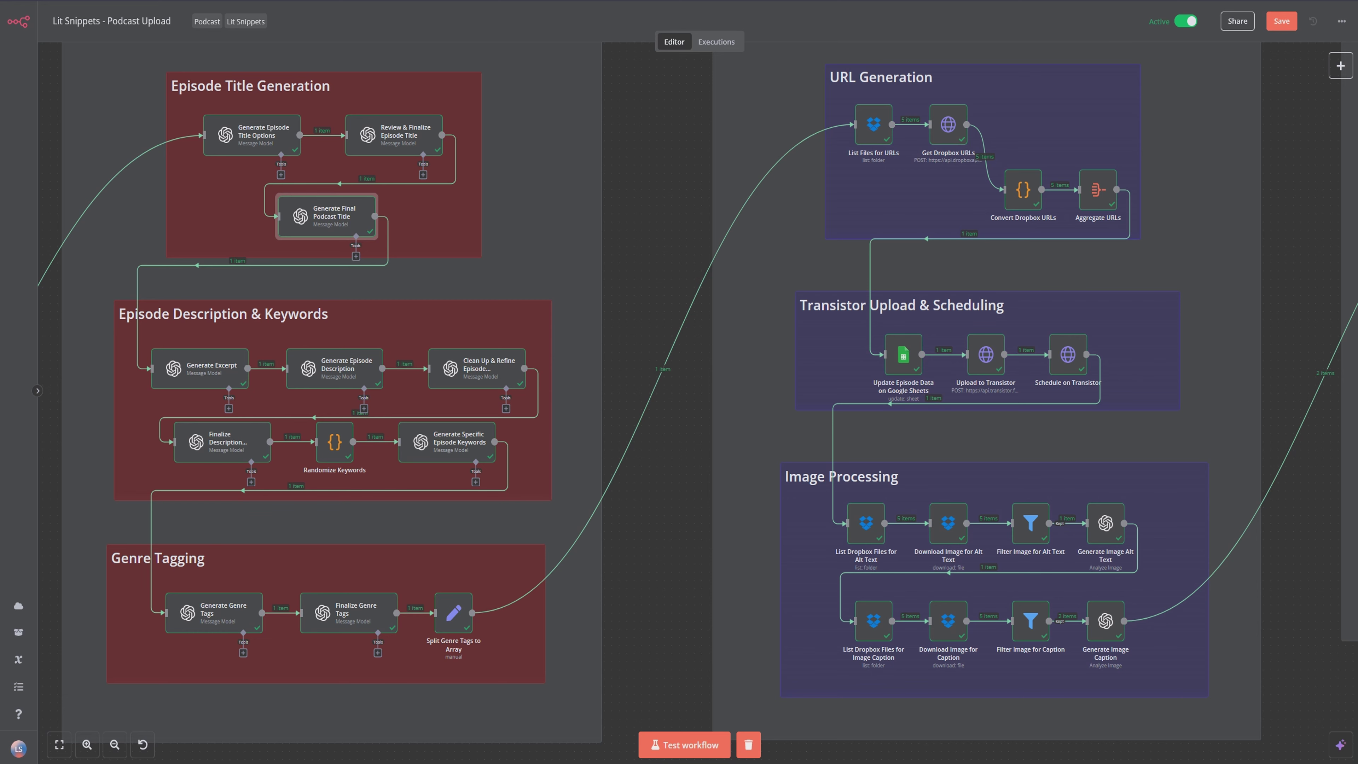
scroll(695, 390, "right", 10)
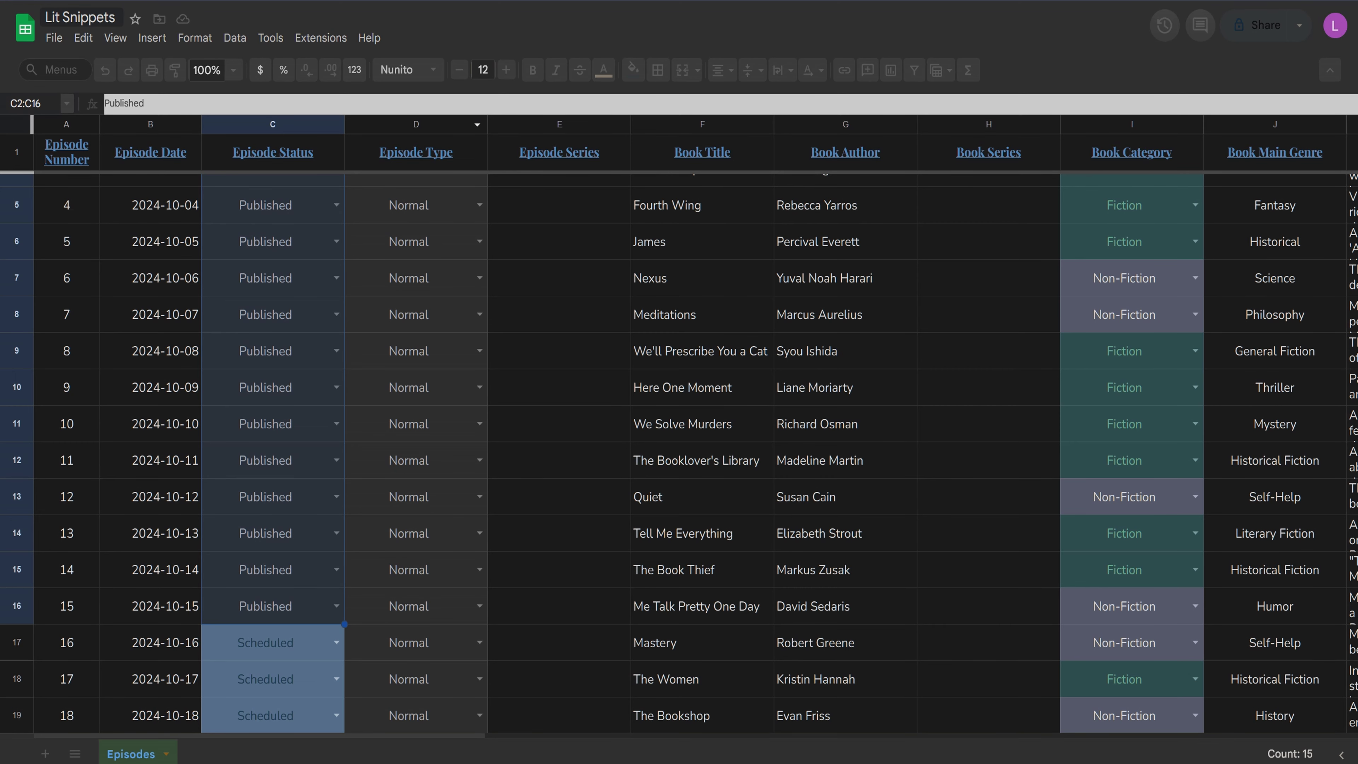
scroll(488, 738, "down", 5)
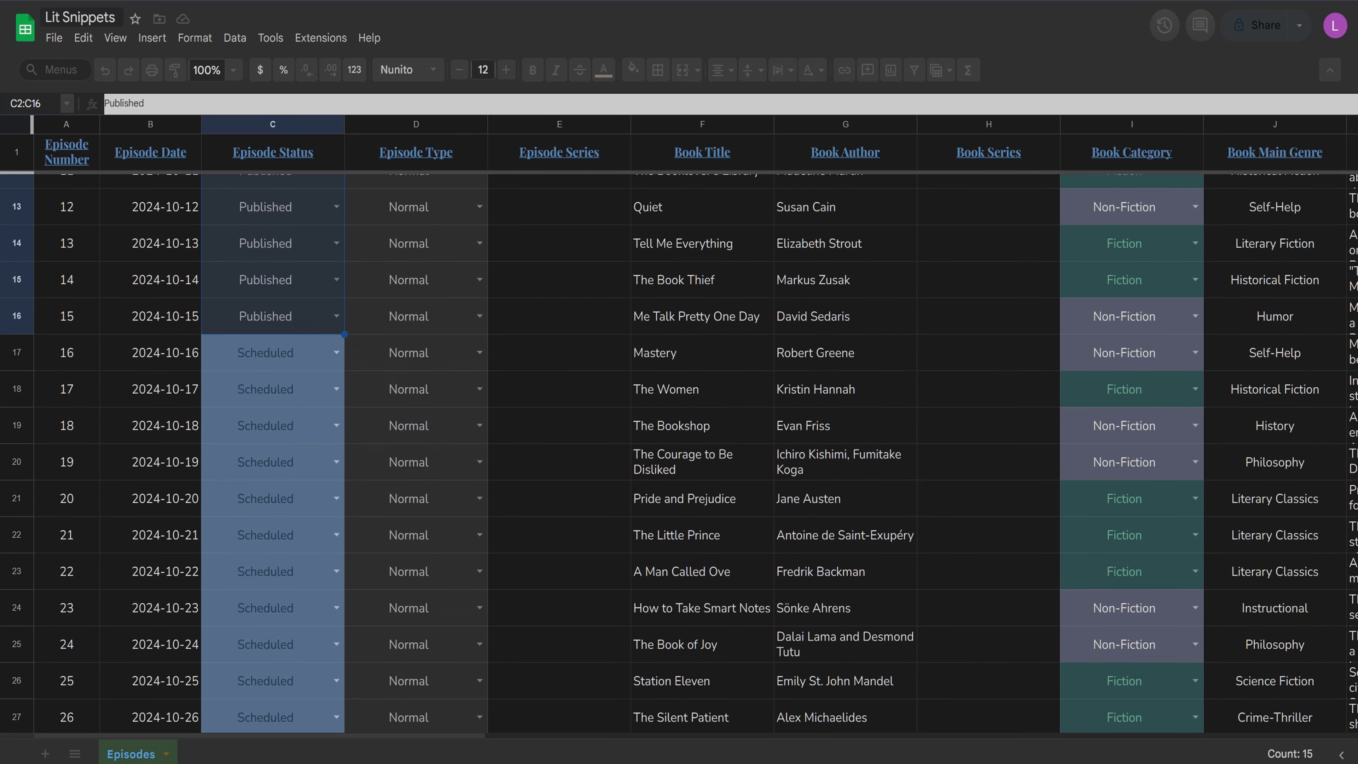
scroll(489, 737, "right", 10)
scroll(489, 737, "left", 4)
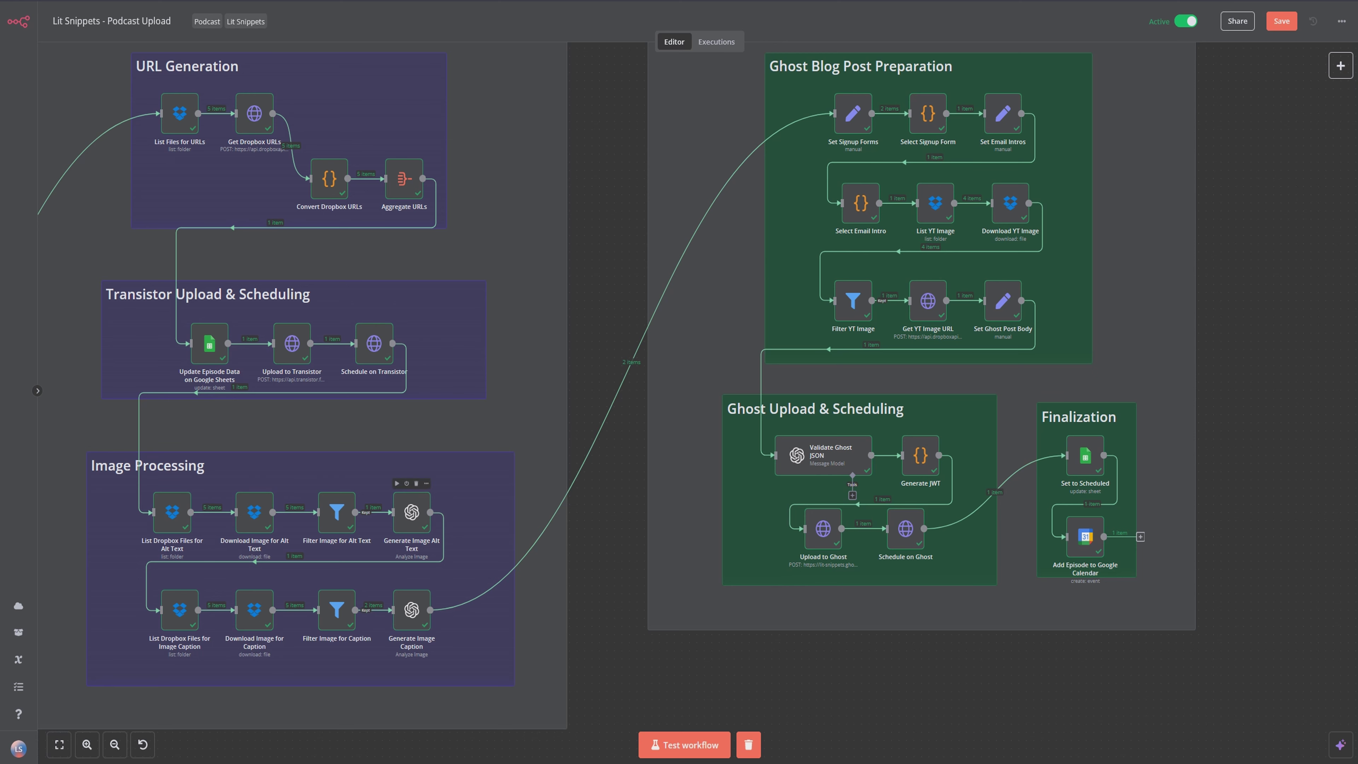
Examine the n8n workflow's Processing and Finalization sections, from Transistor scheduling and image processing to Ghost upload and calendar entry.
scroll(695, 374, "left", 5)
scroll(695, 375, "down", 2)
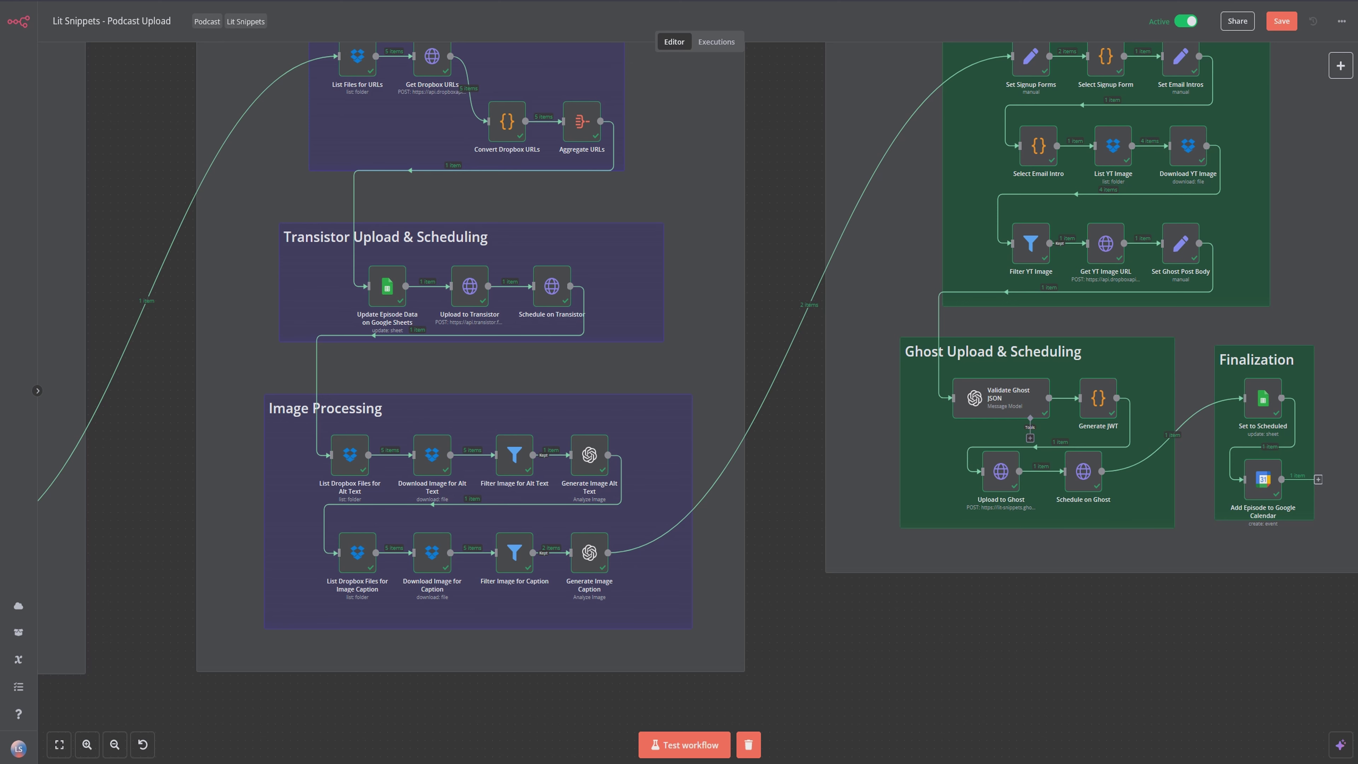
left_click_drag(866, 293, 706, 315)
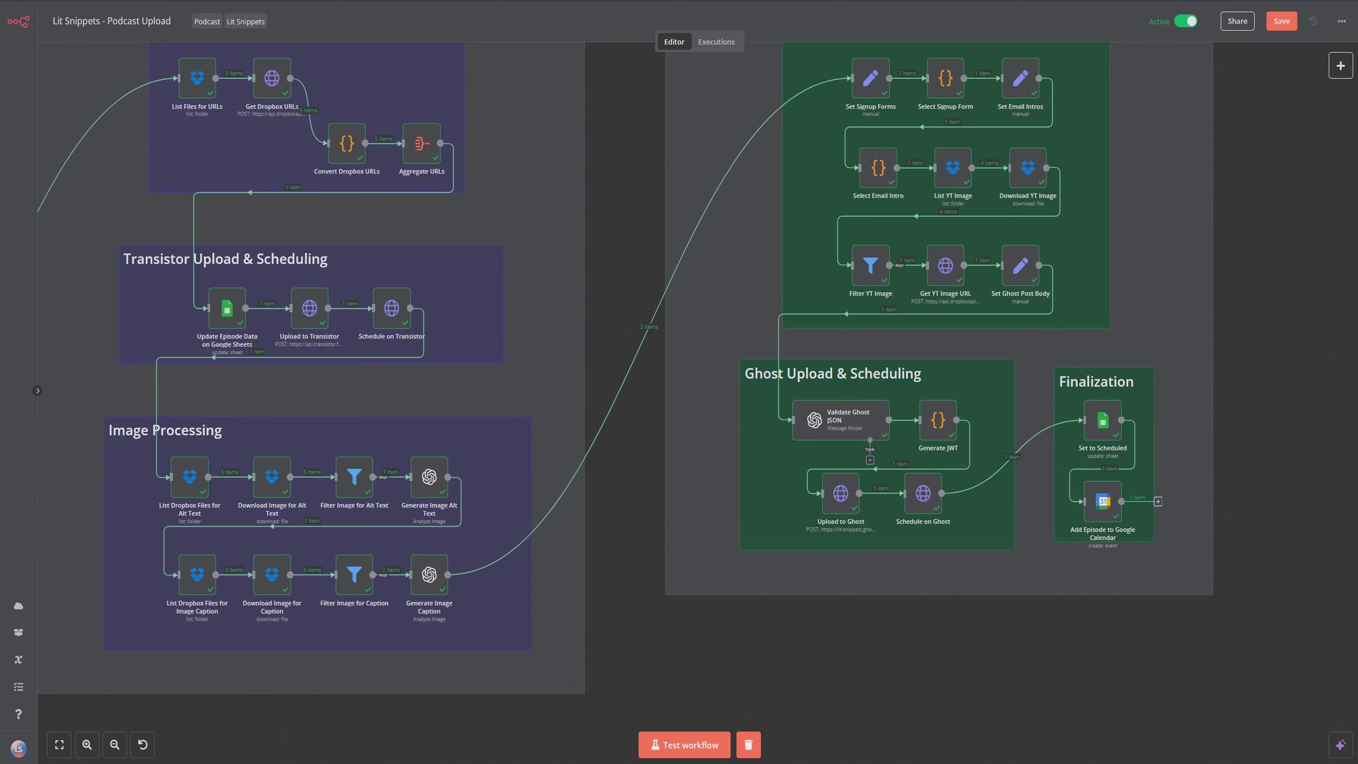
left_click_drag(855, 348, 607, 439)
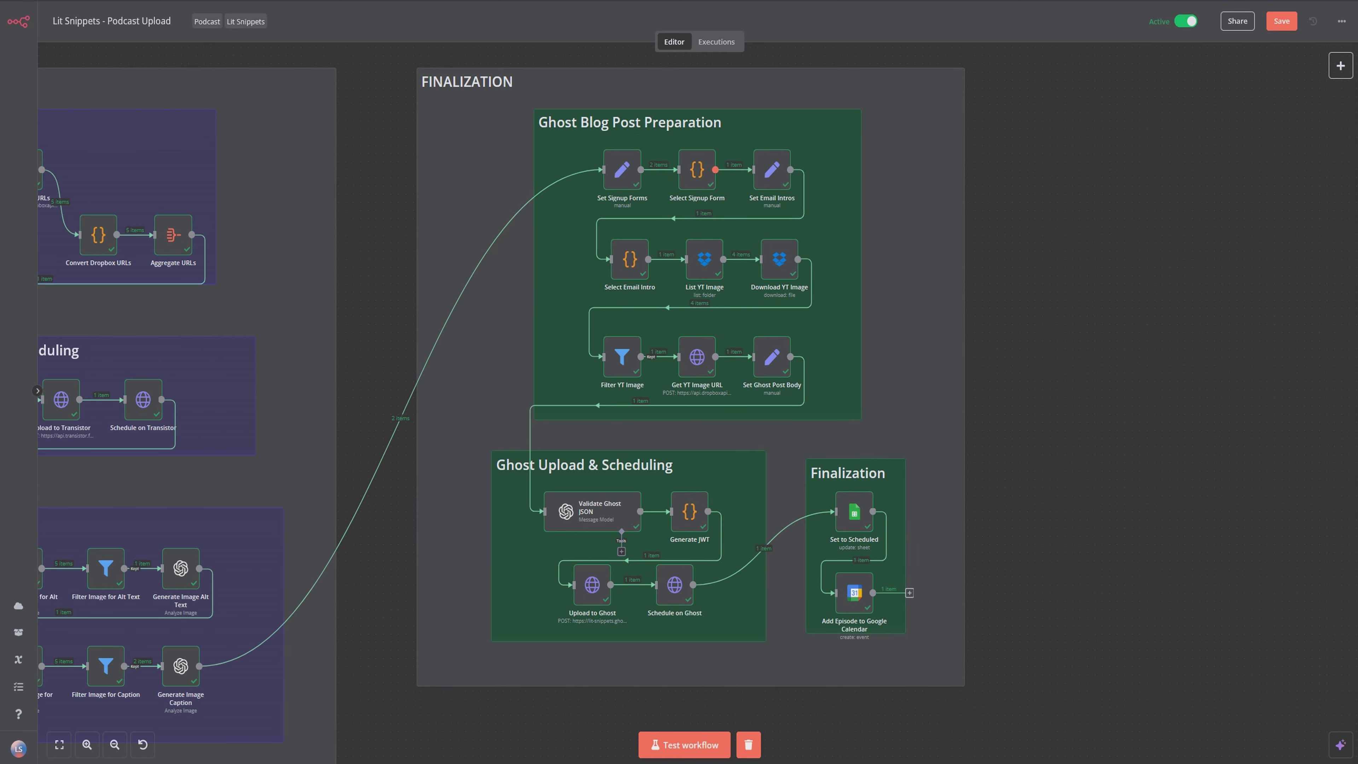
scroll(695, 423, "down", 5)
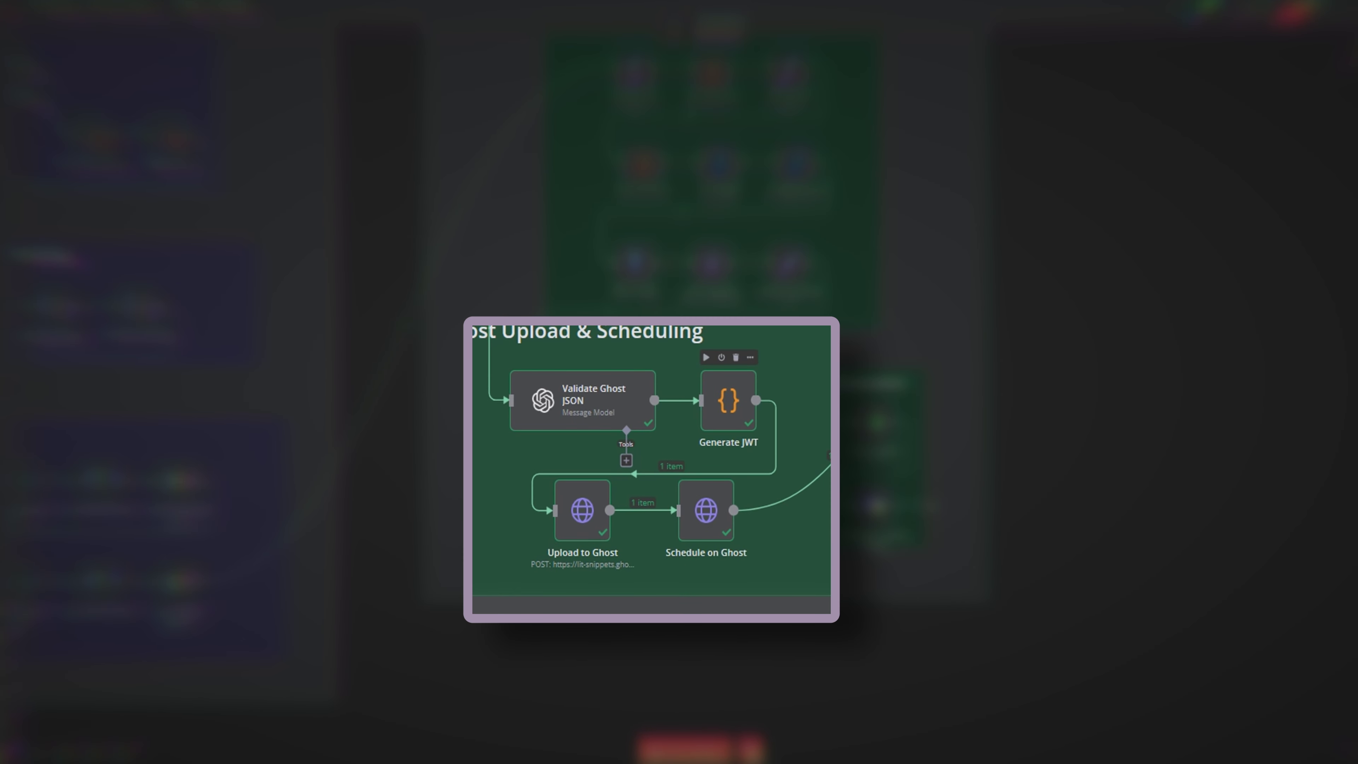
Inspect the JavaScript code of the Generate JWT node in Ghost Upload & Scheduling and return to the canvas.
left_click(723, 403)
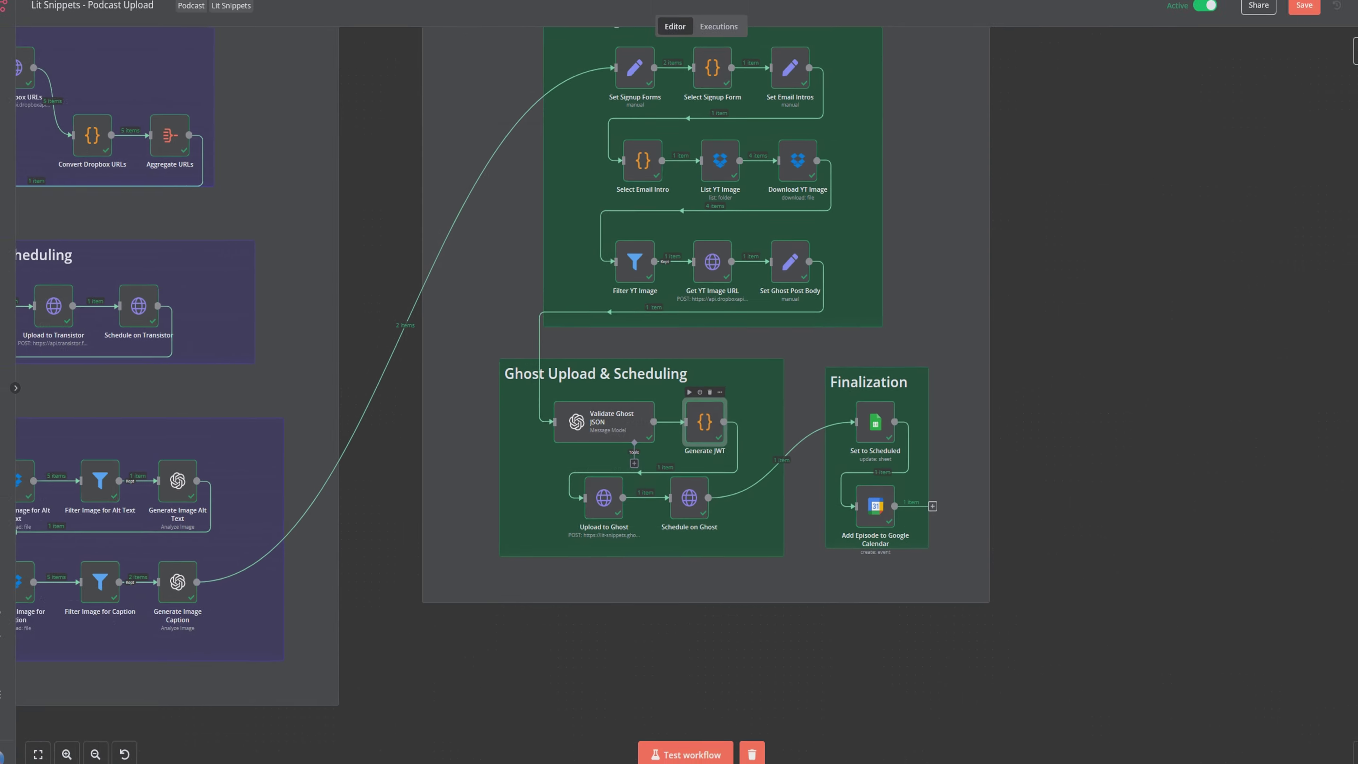
key("Return")
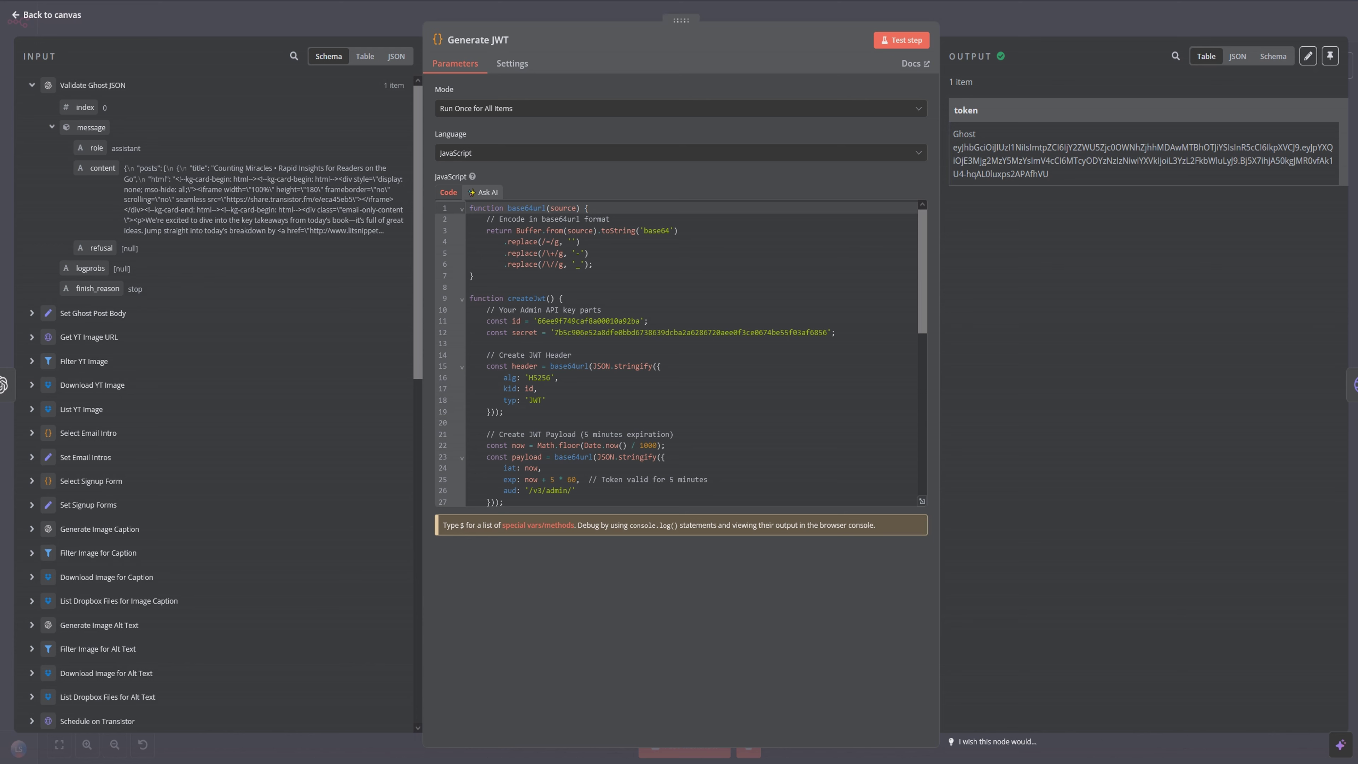
scroll(679, 353, "down", 6)
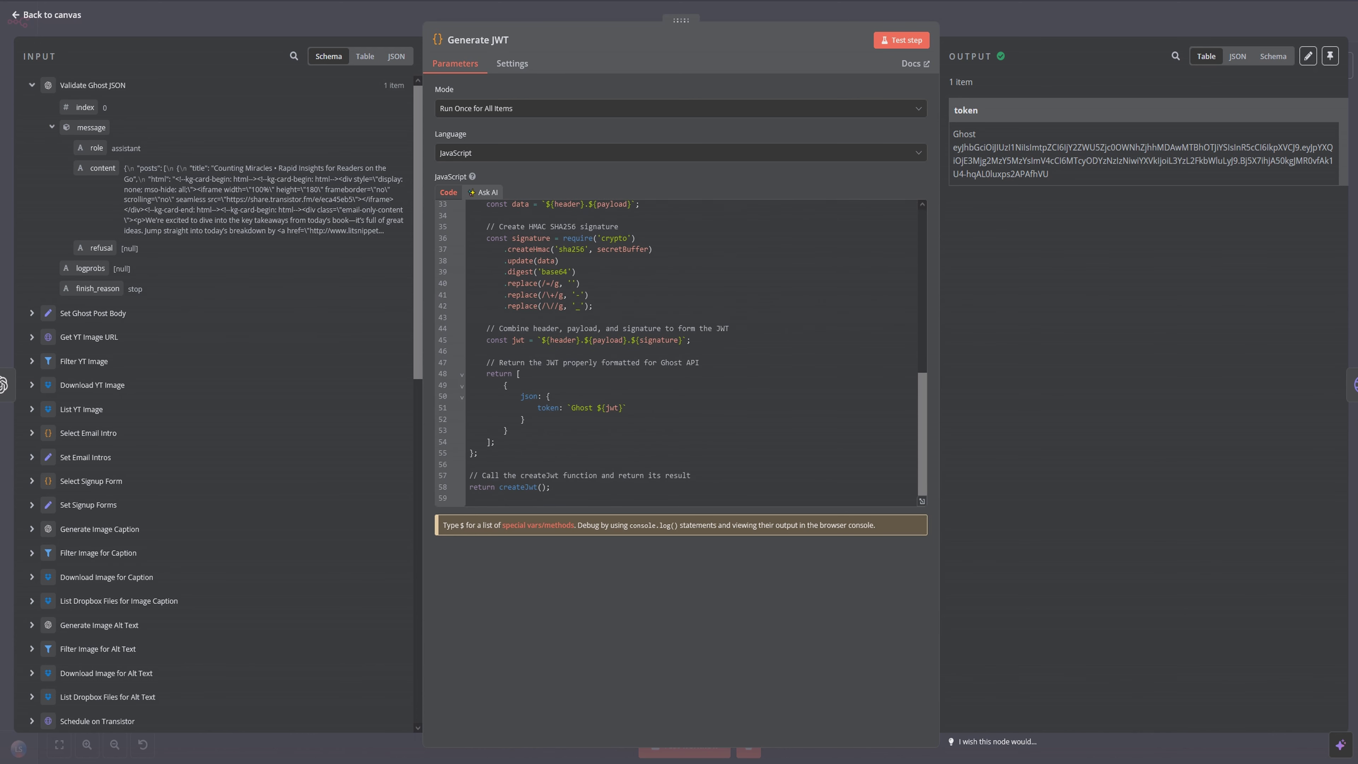
scroll(679, 353, "up", 4)
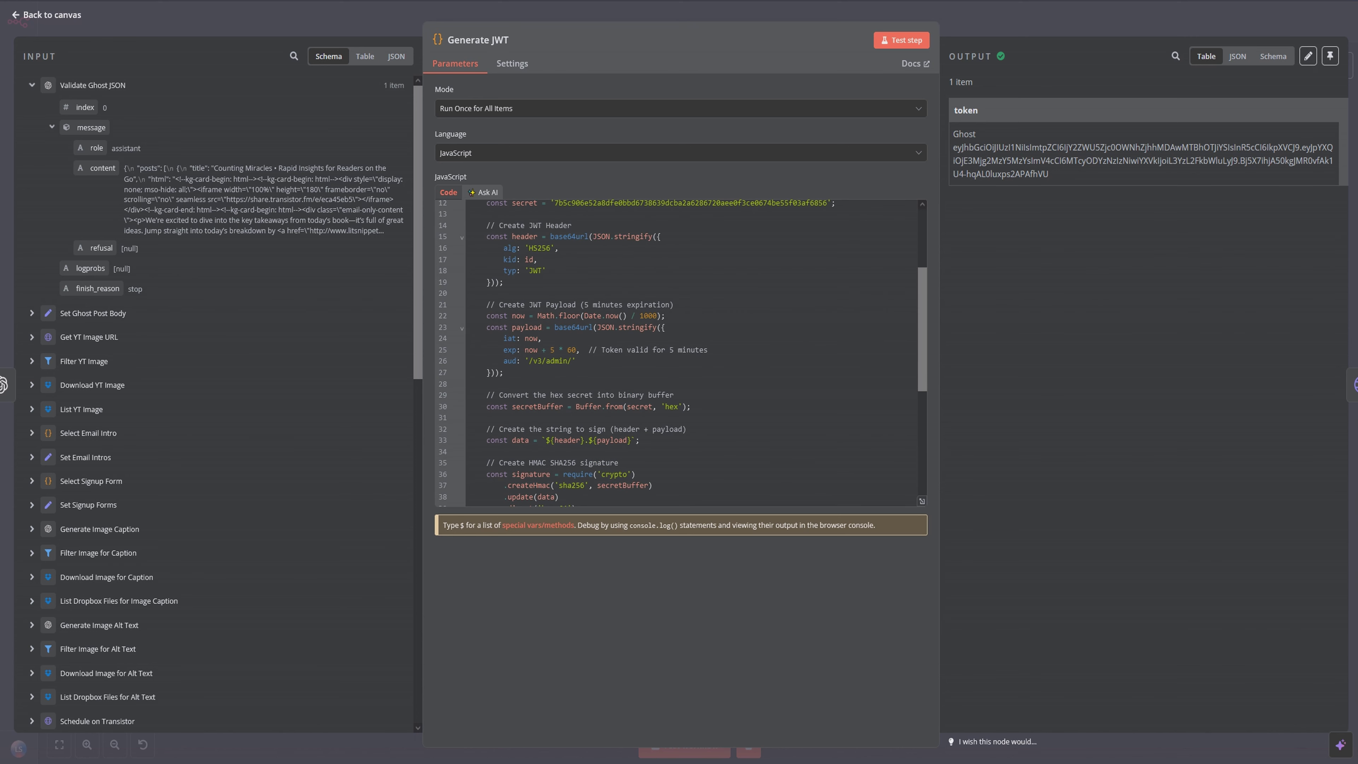
left_click(47, 15)
left_click_drag(749, 347, 602, 360)
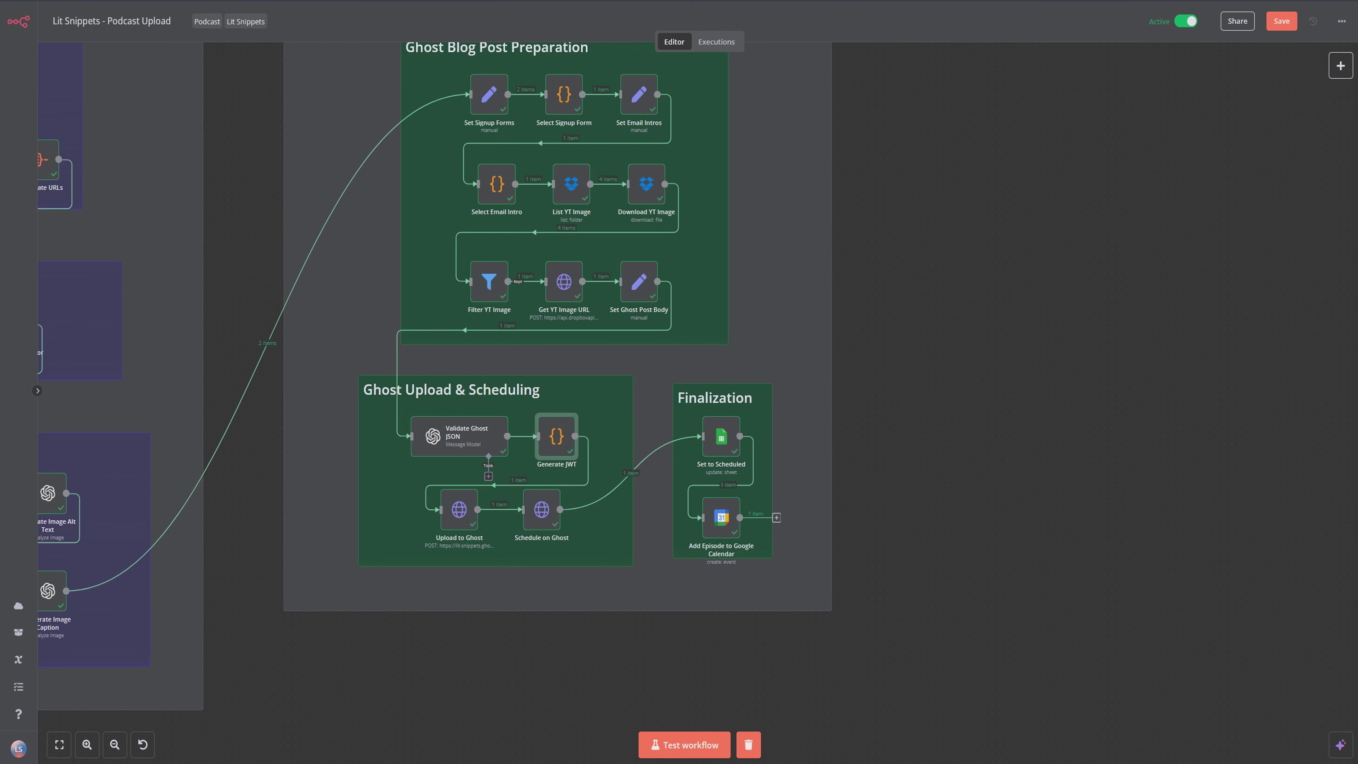